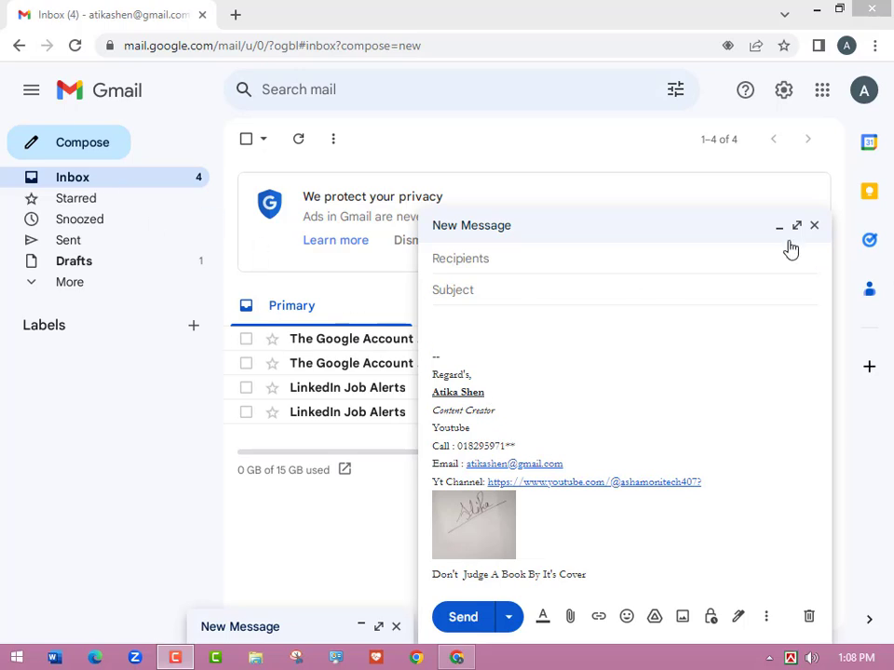
# Close the open message window, then start a new message showing the finished signature.
pyautogui.click(813, 227)
pyautogui.click(89, 149)
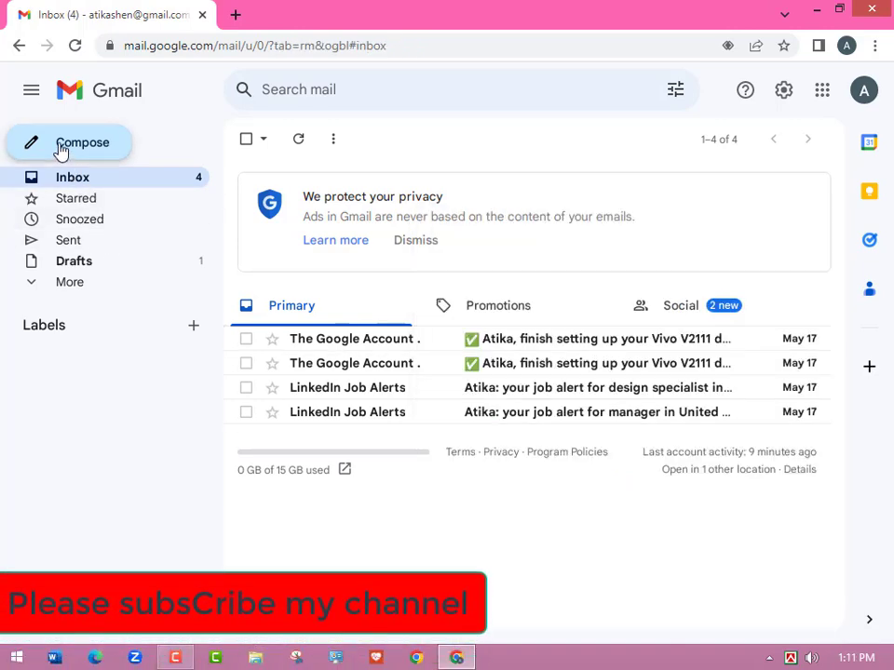
pyautogui.click(67, 145)
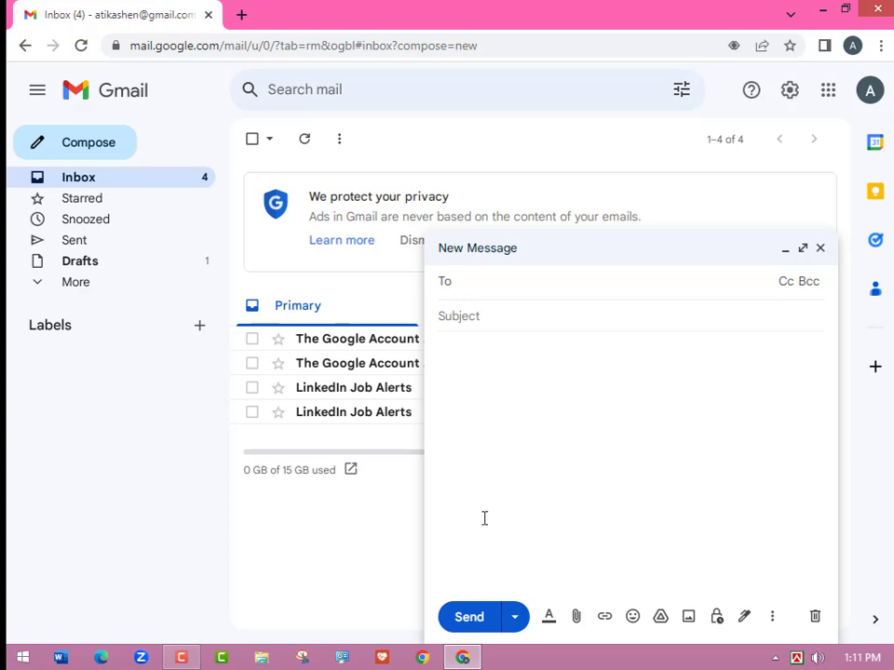
pyautogui.click(820, 250)
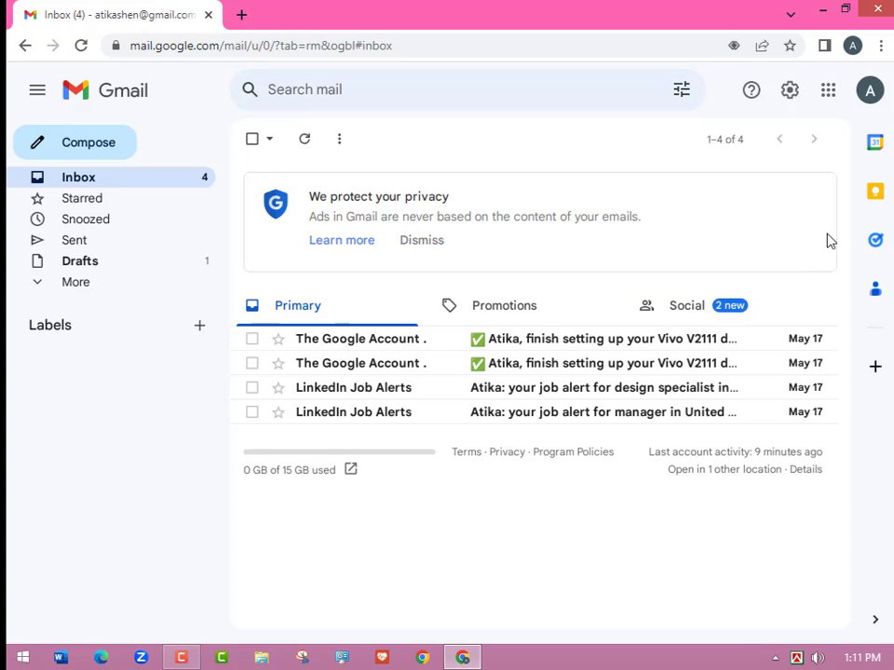
# Open Gmail's See all settings page and scroll the General tab down to the empty Signature section.
pyautogui.click(790, 97)
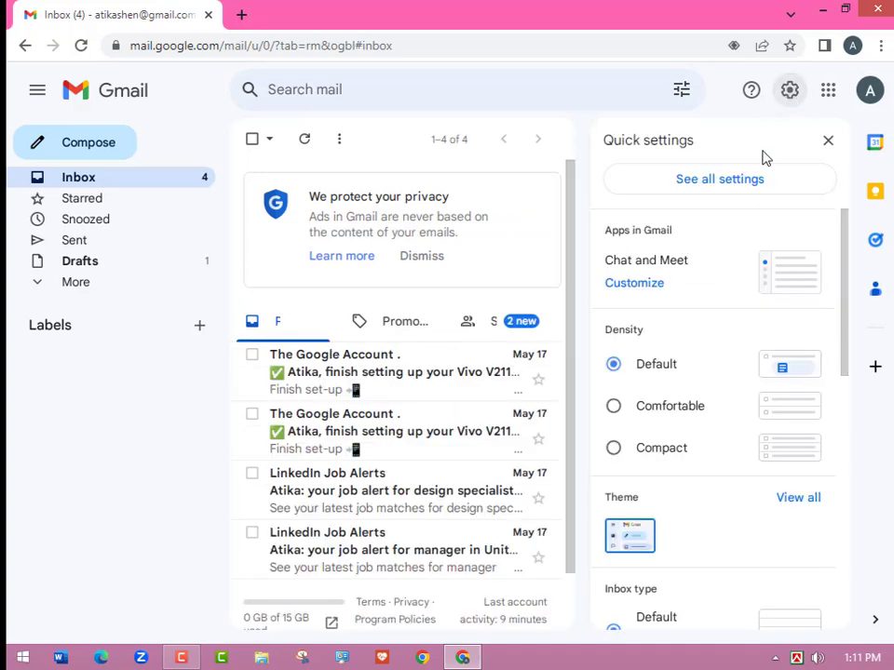
pyautogui.click(698, 191)
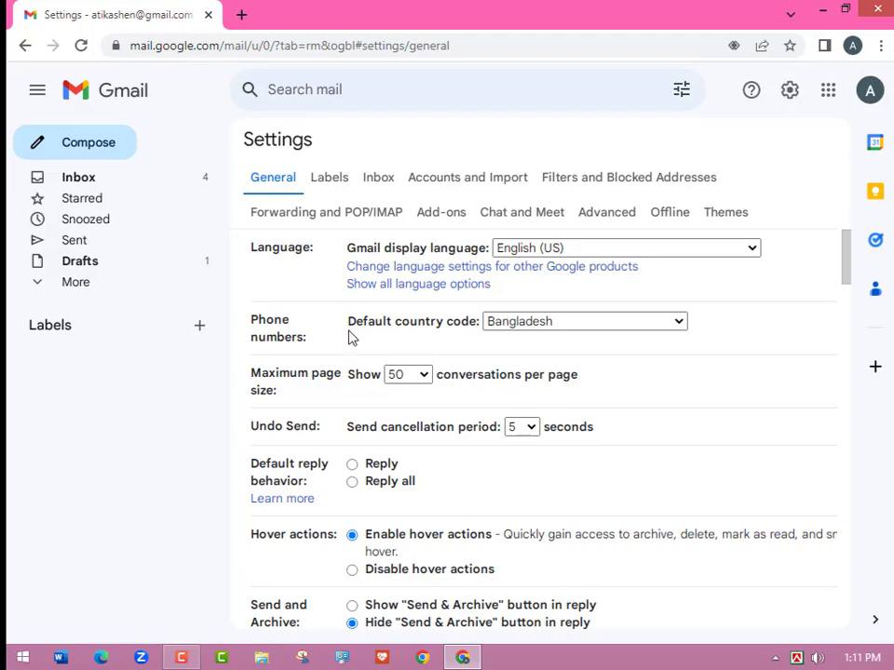
pyautogui.scroll(-1, 607, 479)
pyautogui.scroll(-1, 607, 479)
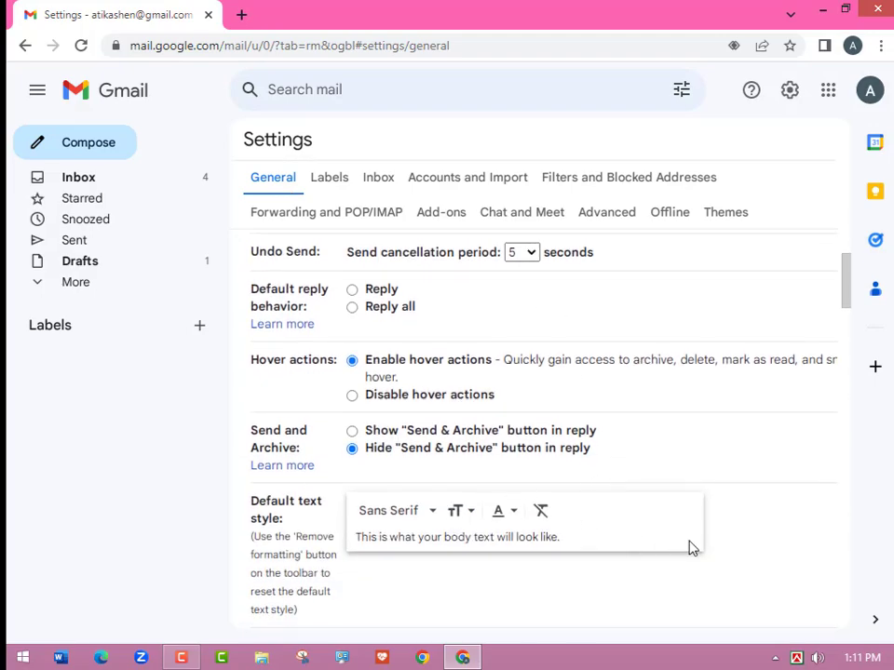
pyautogui.scroll(-5, 693, 547)
pyautogui.scroll(-4, 689, 542)
pyautogui.scroll(-8, 687, 539)
pyautogui.scroll(-5, 685, 539)
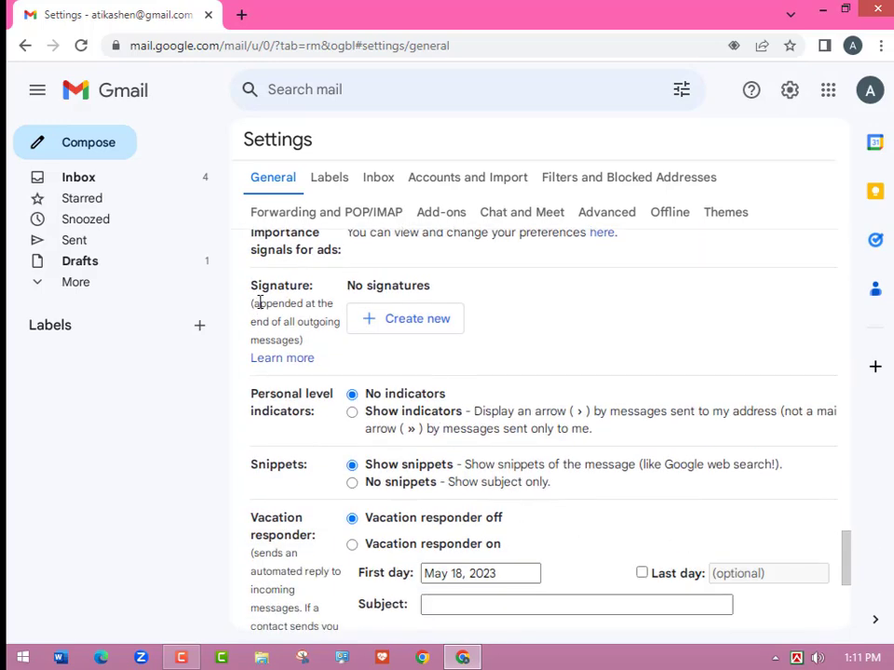
# Start a new signature named with the account holder's full name, removing the lowercase surname initial.
pyautogui.click(413, 327)
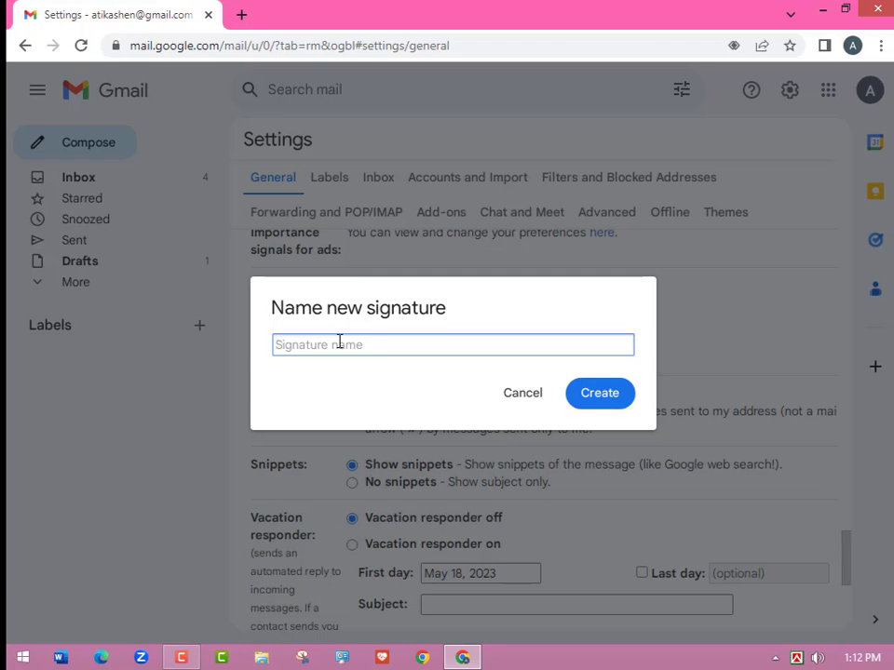
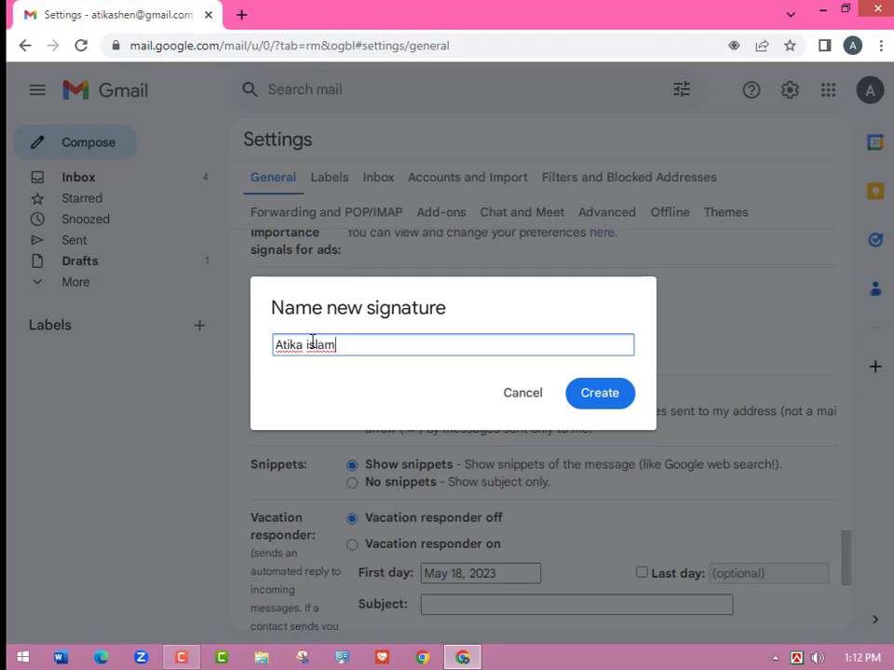
pyautogui.click(311, 342)
pyautogui.press('BackSpace')
# Capitalise the surname, create the signature, and type Regard's followed by the holder's name.
pyautogui.write('I')
pyautogui.click(578, 407)
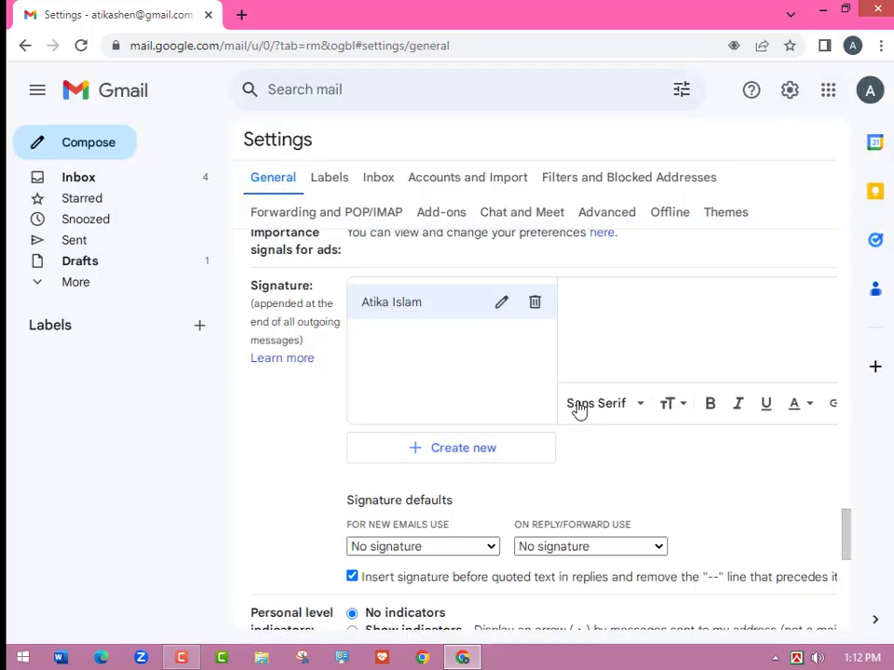
pyautogui.scroll(1, 604, 319)
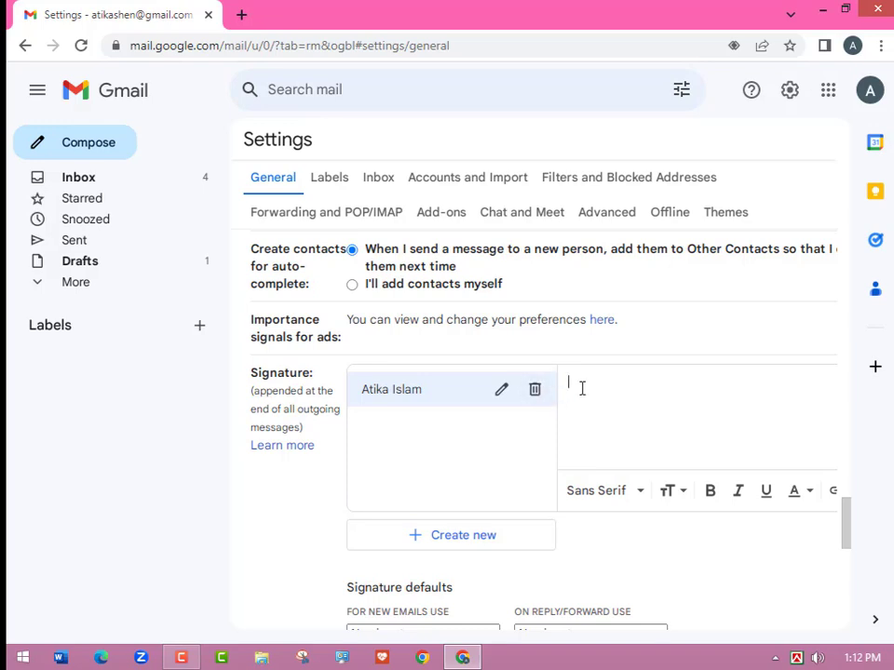
pyautogui.write('Re')
pyautogui.write('gard')
pyautogui.write("'s ")
pyautogui.press('Return')
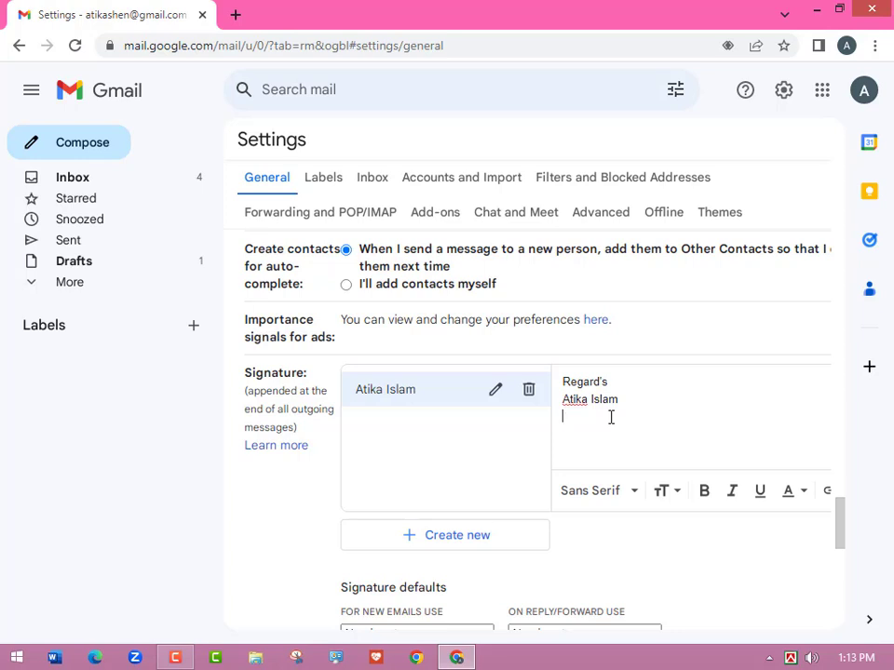
# Add Content Creator, Youtube and a 'Call :' line with the phone number on separate lines.
pyautogui.write('Content Creator')
pyautogui.press('Return')
pyautogui.write('Youtube')
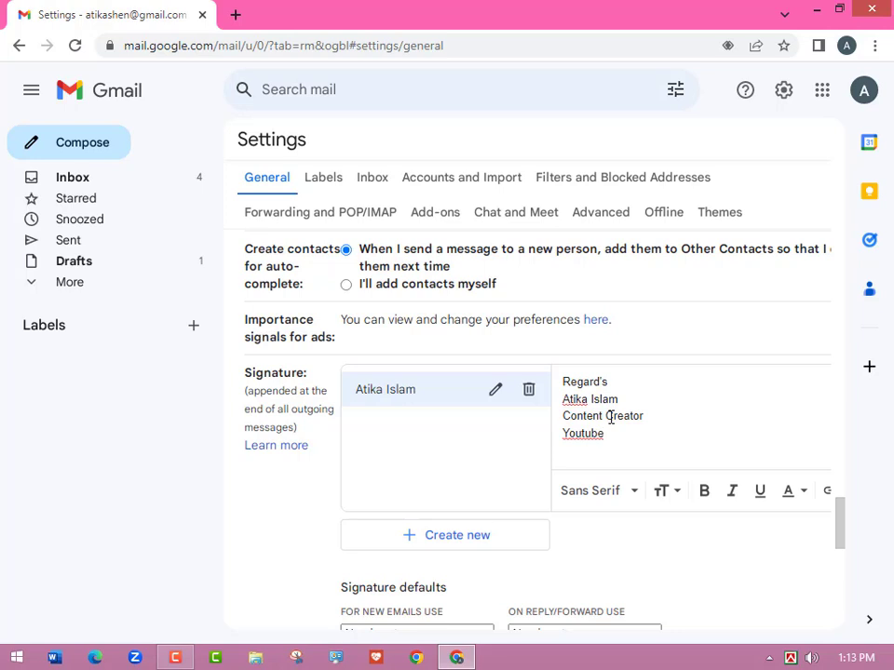
pyautogui.press('Return')
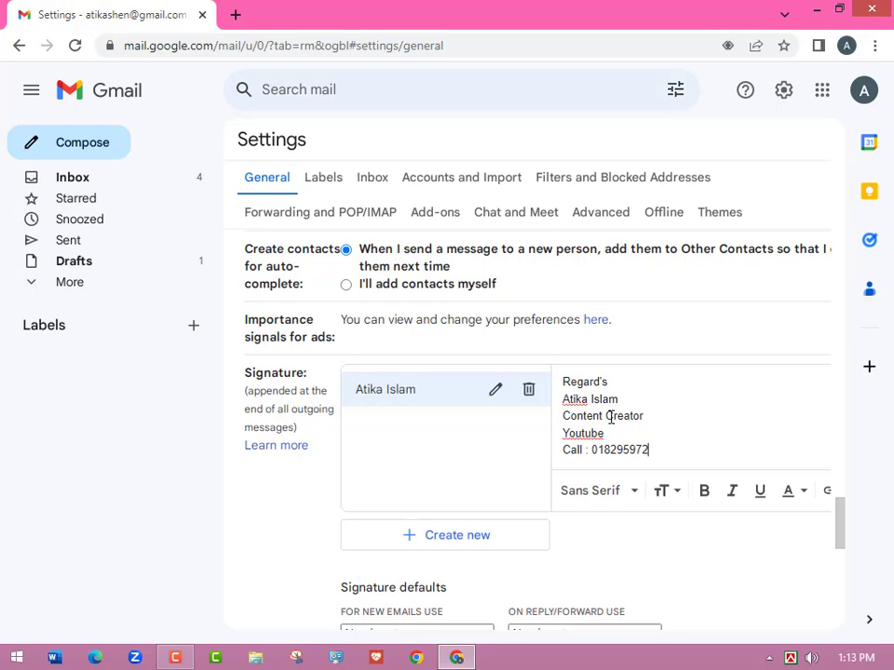
# Replace the wrong digit in the phone number with 1.
pyautogui.click(652, 451)
pyautogui.press('BackSpace')
pyautogui.write('1')
pyautogui.click(664, 451)
# Add an Email line with the account's address and a 'YT Channel :' label line below it.
pyautogui.press('Return')
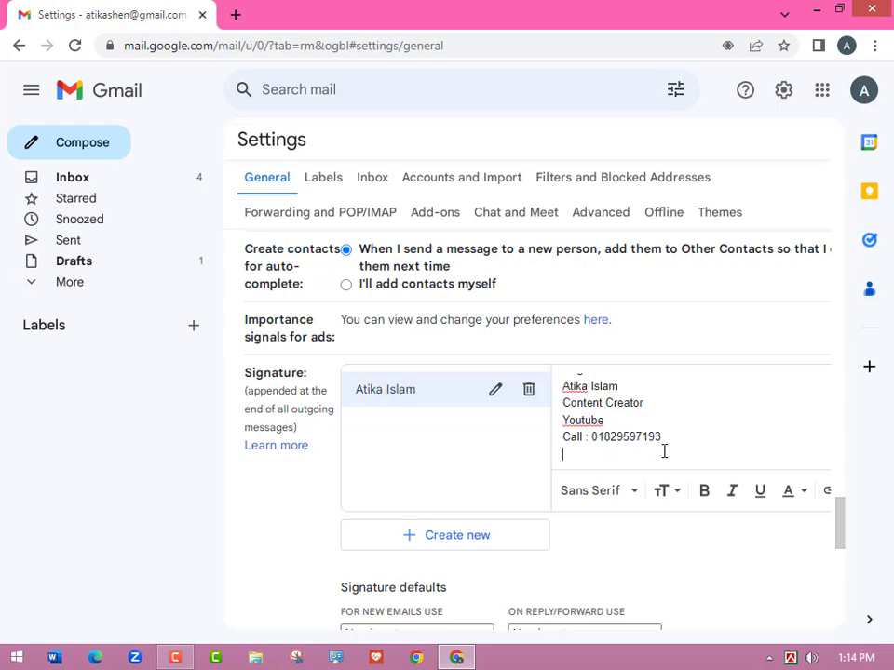
pyautogui.write('Email:')
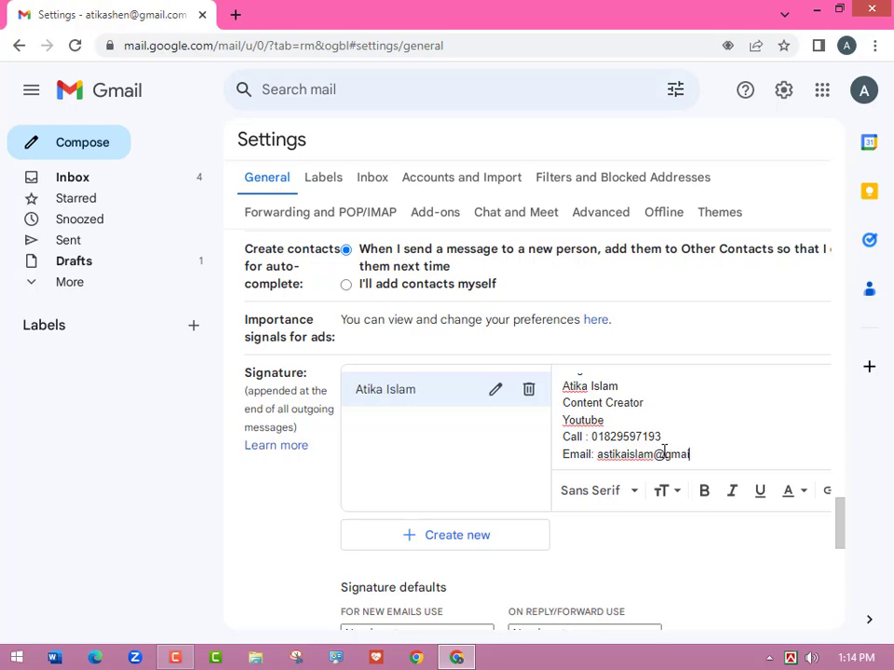
pyautogui.press('Return')
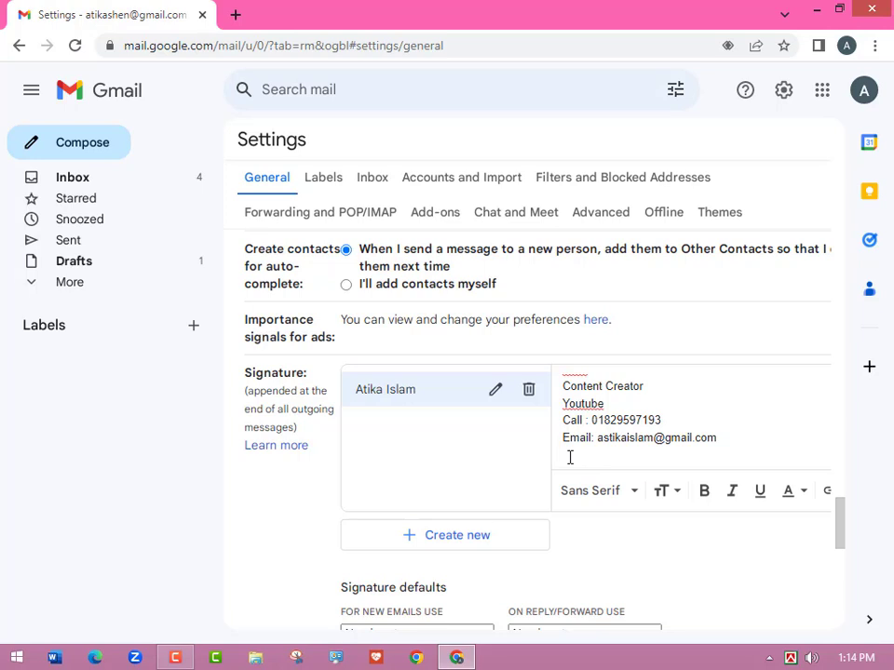
pyautogui.write('YT Channel : Book')
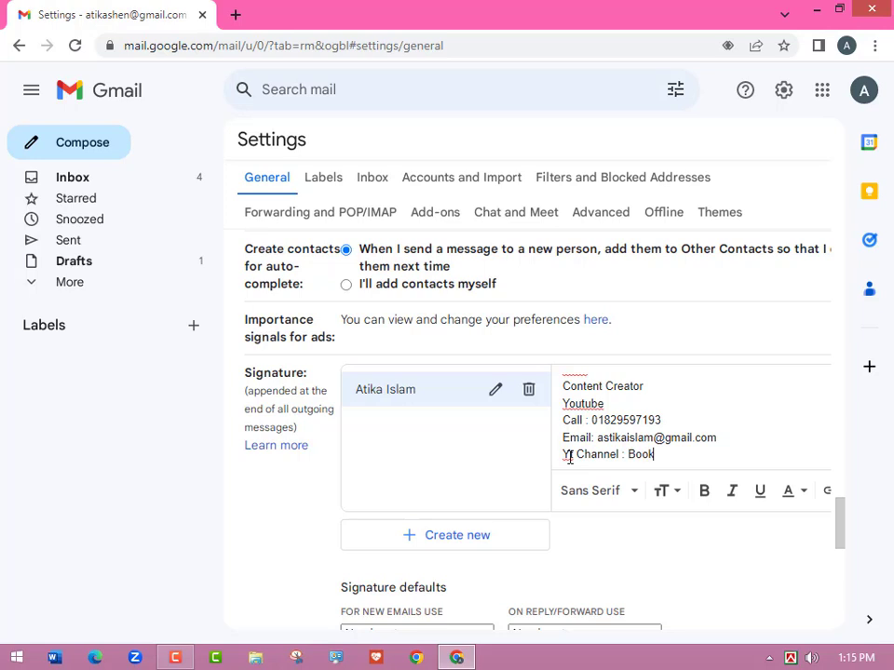
pyautogui.press('BackSpace')
pyautogui.press('BackSpace')
pyautogui.press('BackSpace')
pyautogui.press('BackSpace')
# Find the creator's YouTube channel in a new tab, copy its address, and return to Gmail.
pyautogui.click(235, 15)
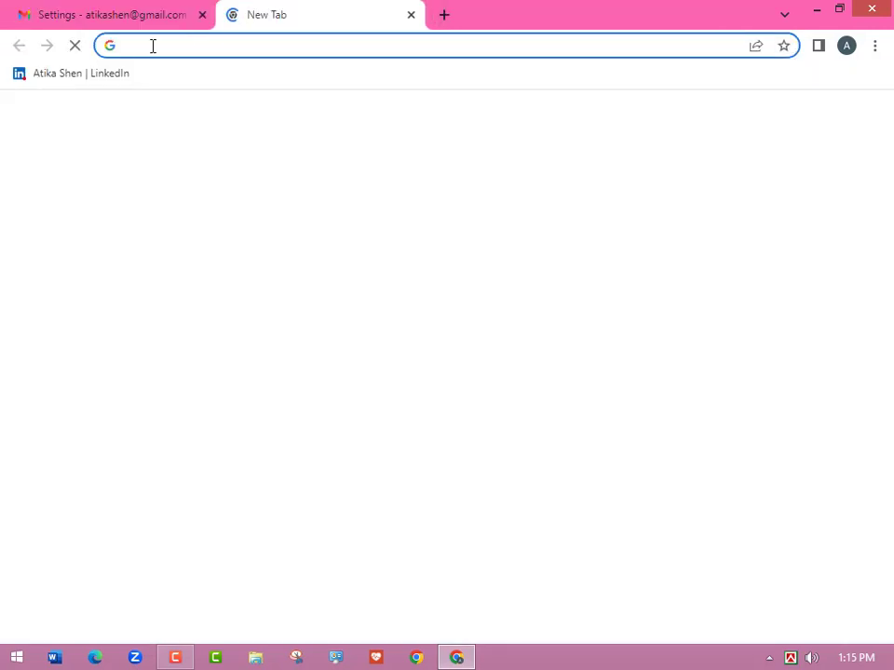
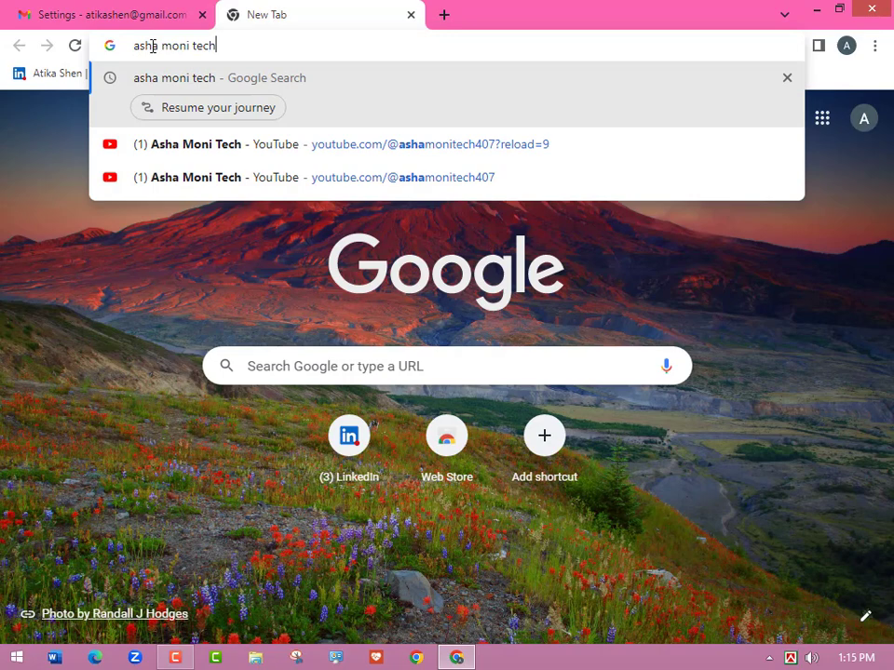
pyautogui.click(331, 147)
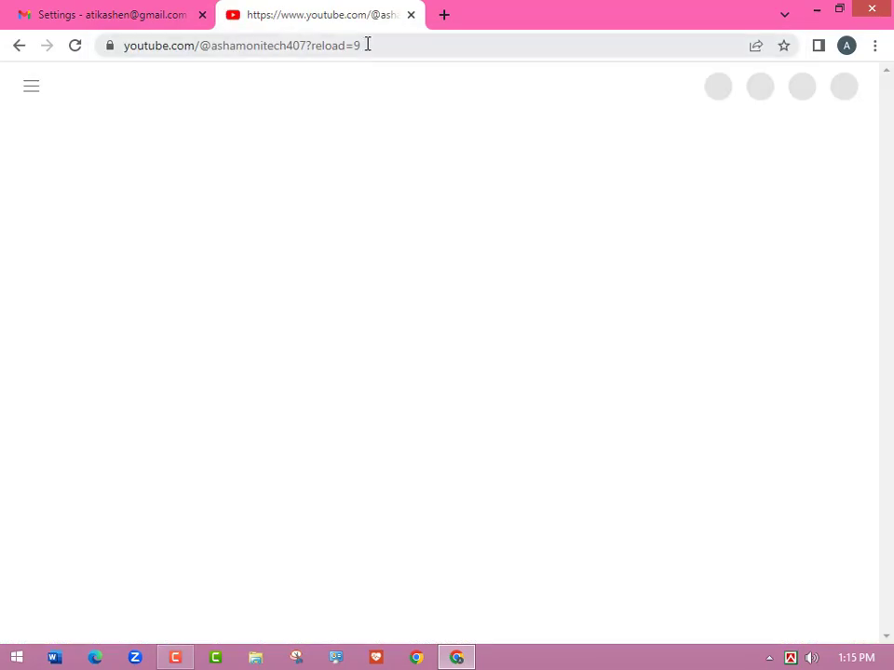
pyautogui.click(367, 45)
pyautogui.hotkey('ctrl', 'c')
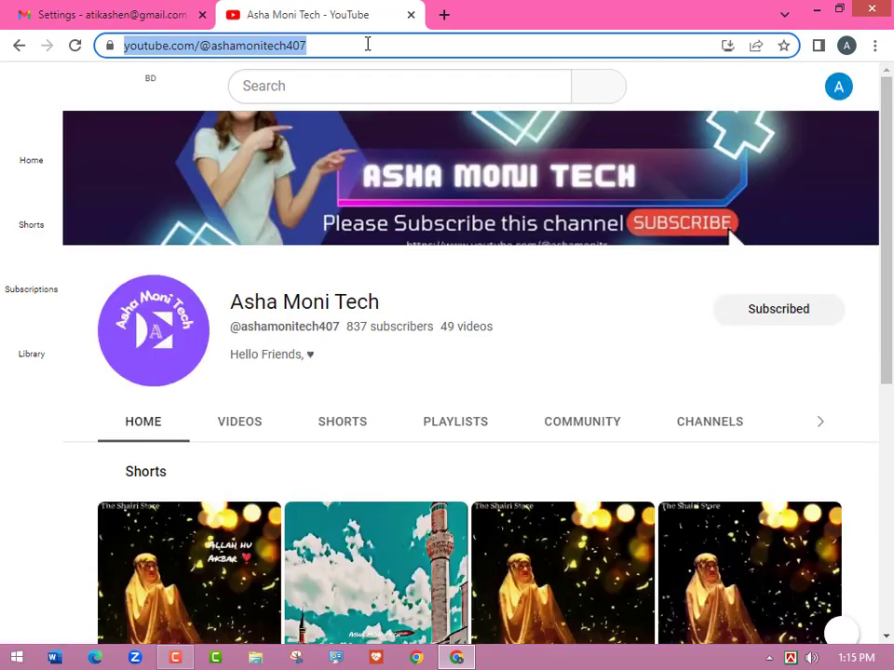
pyautogui.click(156, 14)
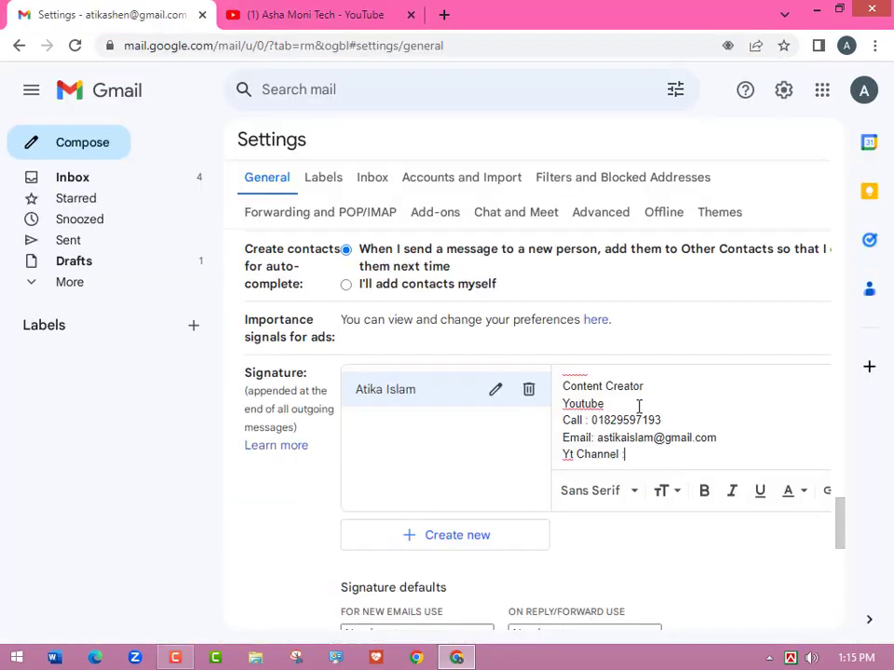
# Paste the YouTube channel address after 'Yt Channel :' and confirm it is a link.
pyautogui.hotkey('ctrl', 'v')
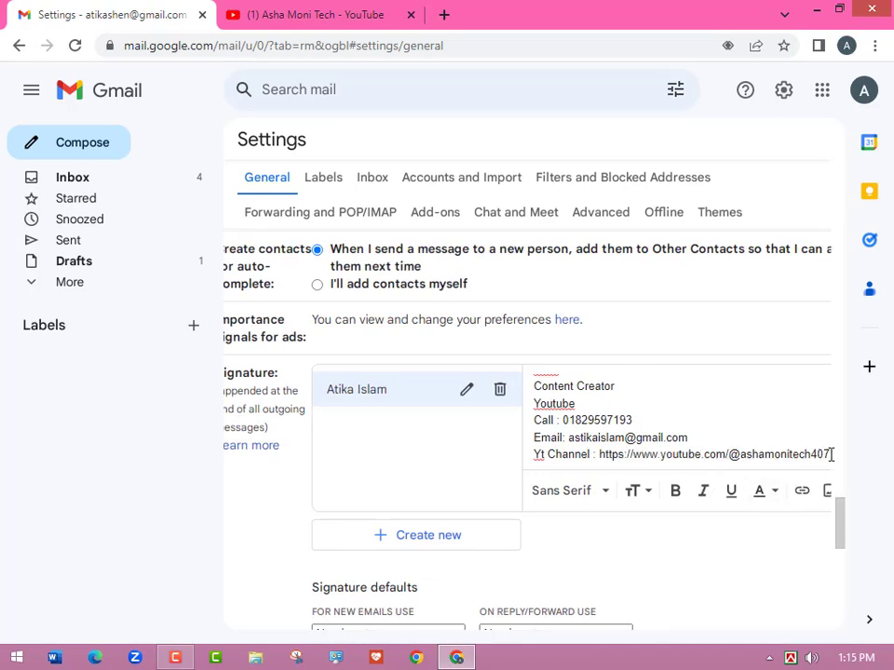
pyautogui.moveTo(833, 453); pyautogui.dragTo(605, 471)
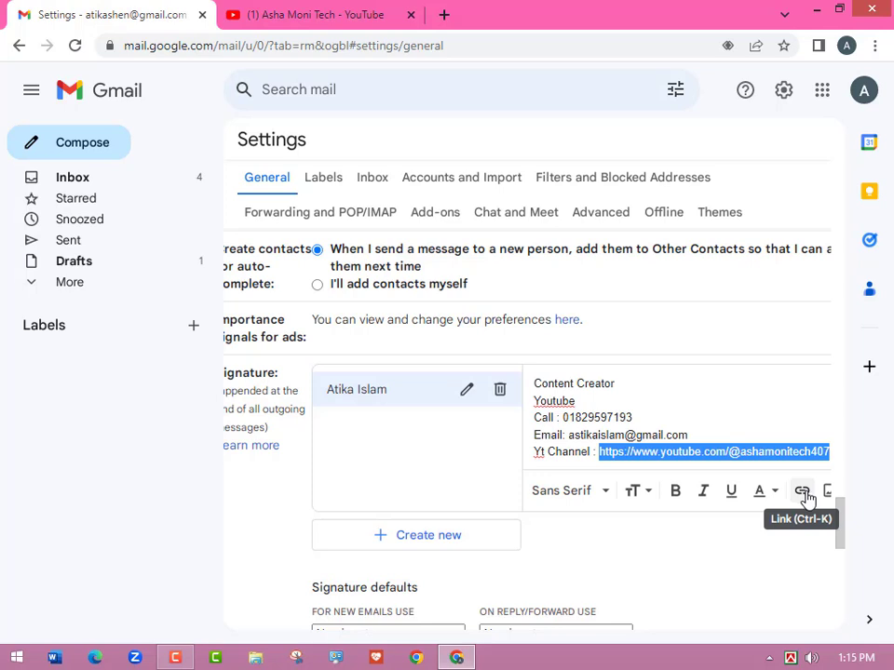
pyautogui.click(755, 452)
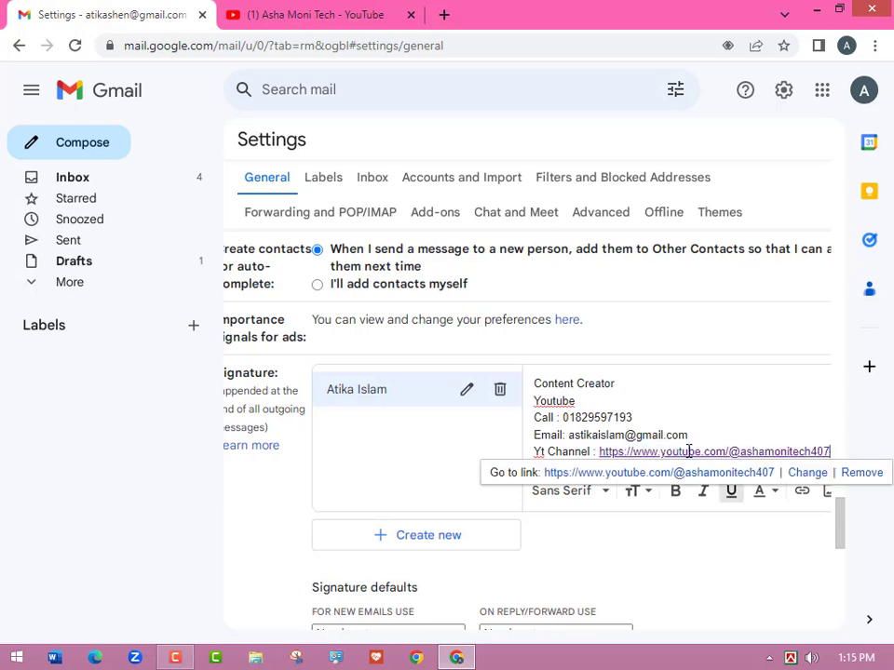
pyautogui.click(723, 453)
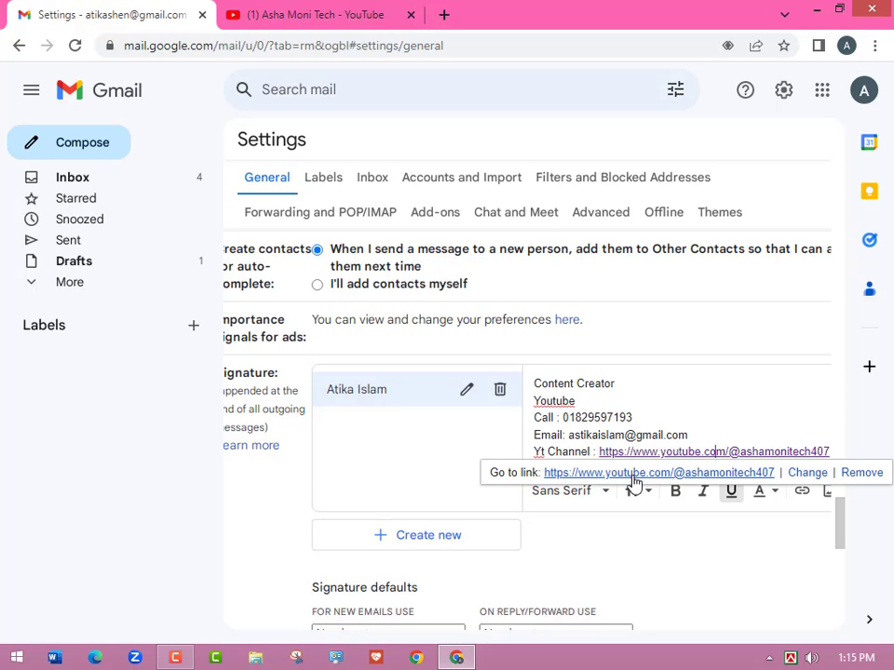
# Start a new non-underlined line directly after the channel link.
pyautogui.click(724, 429)
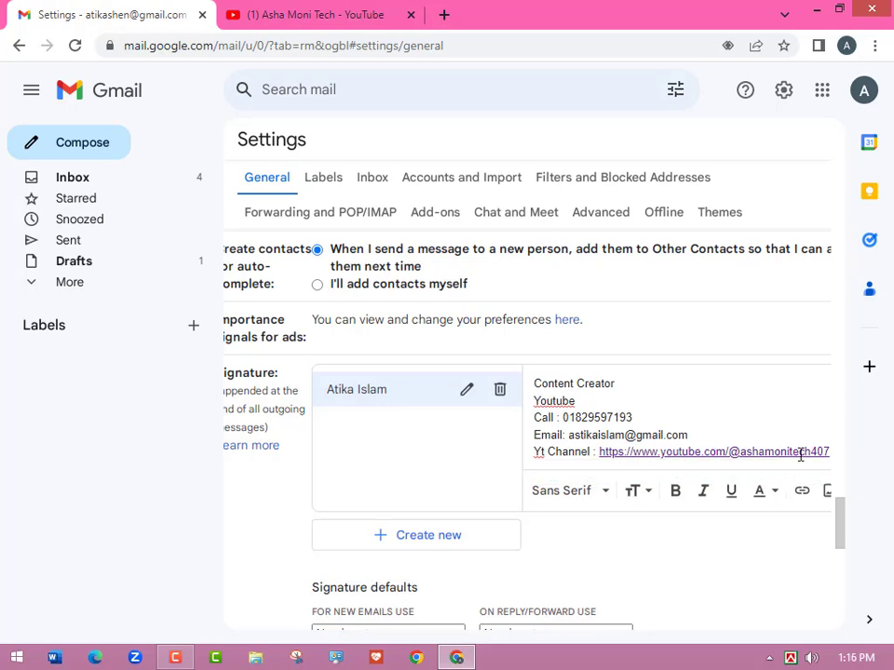
pyautogui.click(832, 452)
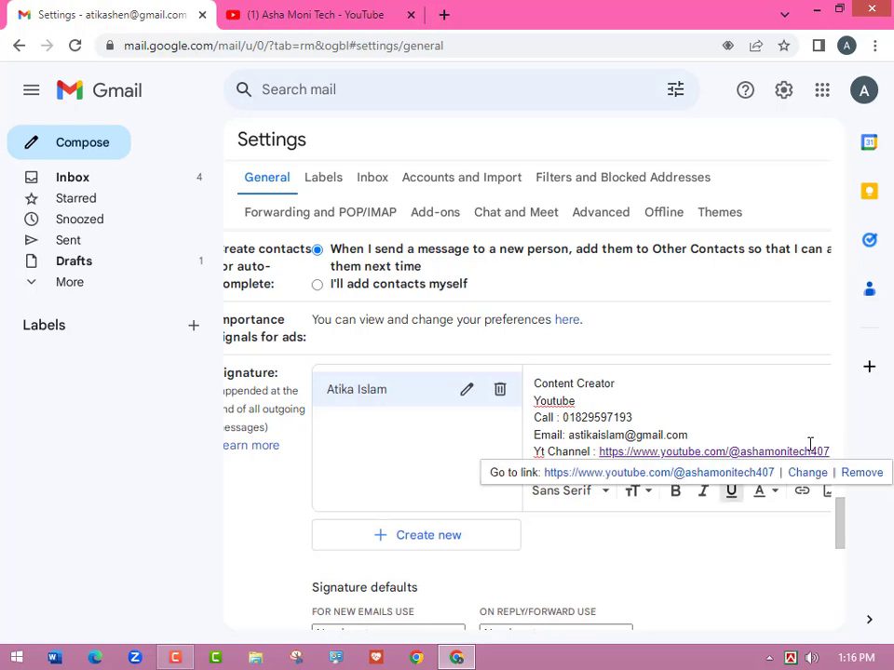
pyautogui.click(784, 429)
pyautogui.click(836, 451)
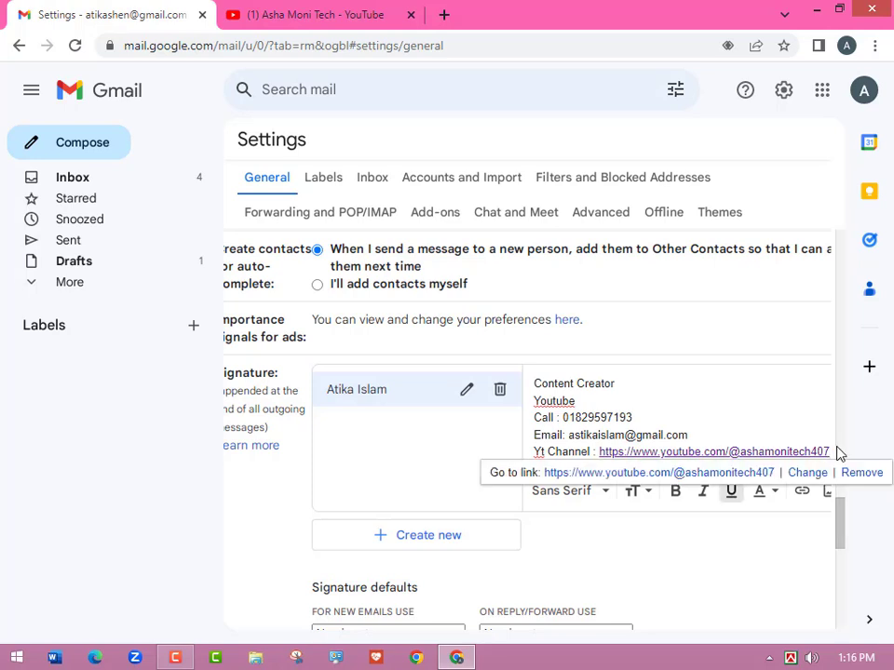
pyautogui.press('Return')
pyautogui.hotkey('ctrl', 'u')
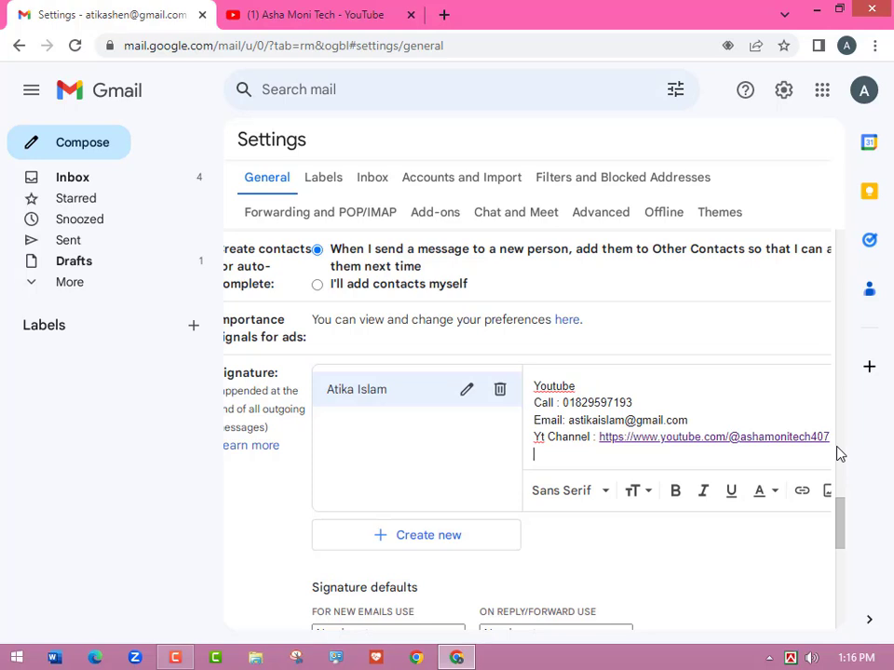
# Choose to upload a signature image from the computer via the Insert image dialog.
pyautogui.click(828, 496)
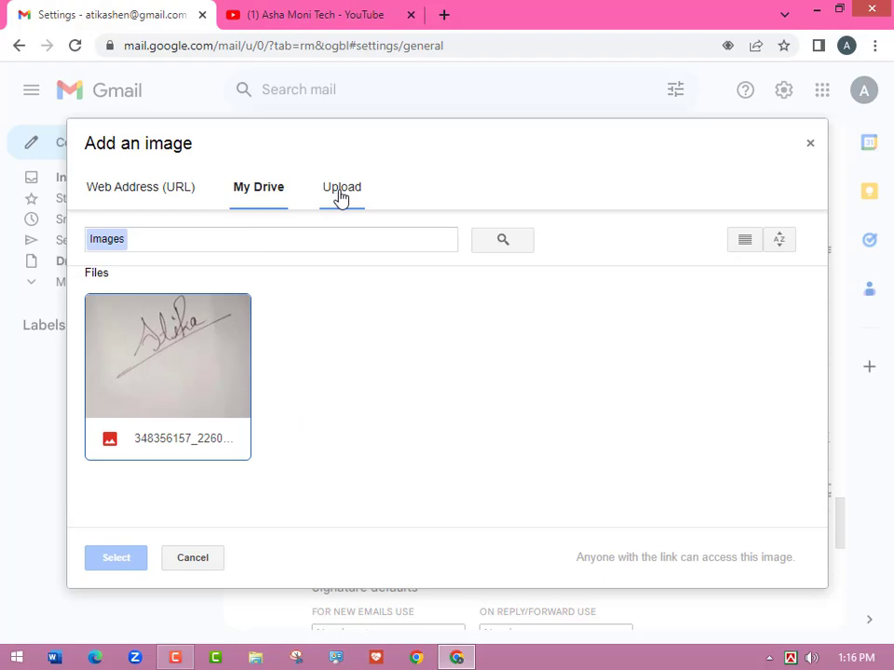
pyautogui.click(341, 194)
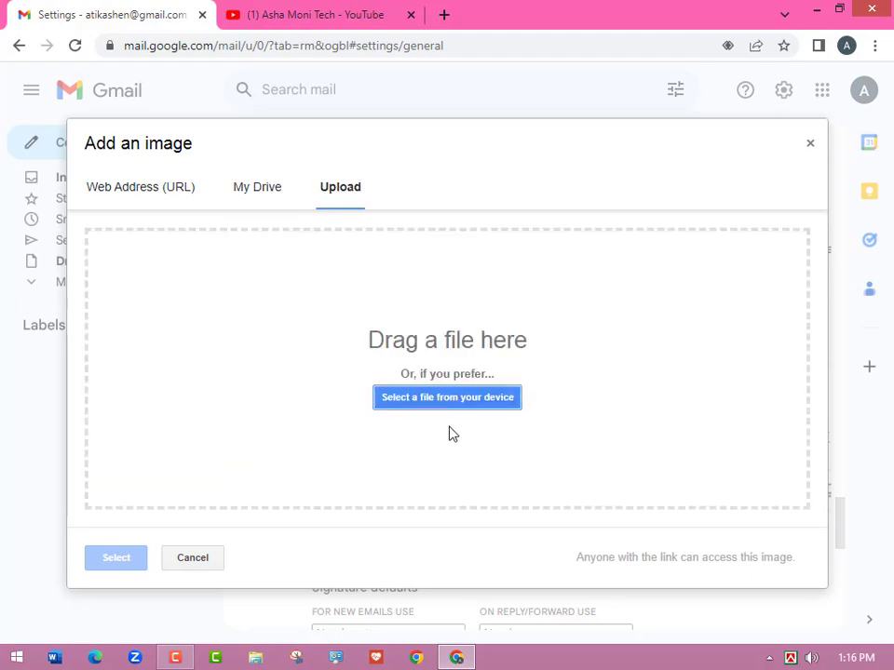
pyautogui.click(448, 397)
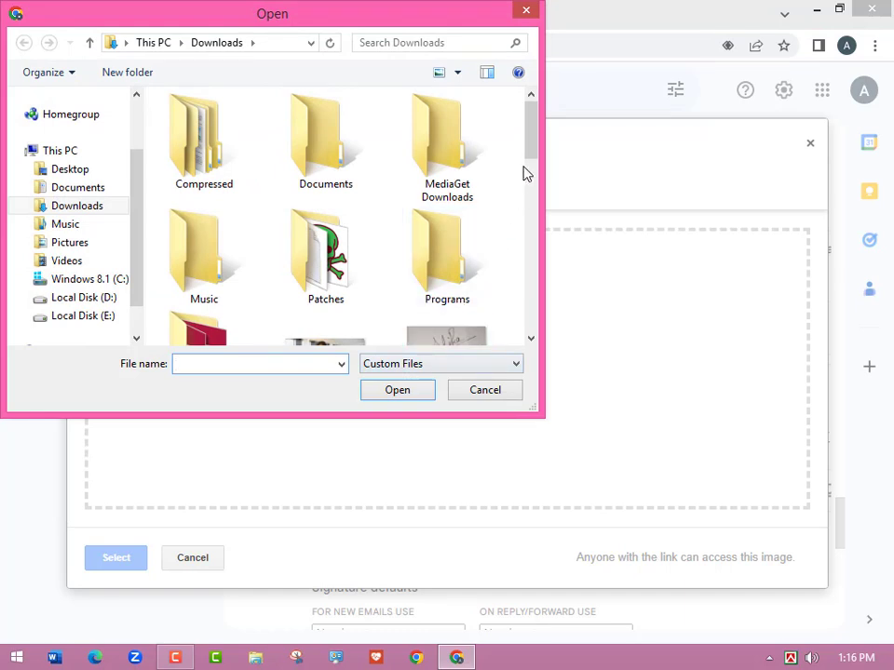
# Select the handwritten signature image in Downloads and upload it.
pyautogui.scroll(-1, 518, 191)
pyautogui.click(444, 309)
pyautogui.click(397, 391)
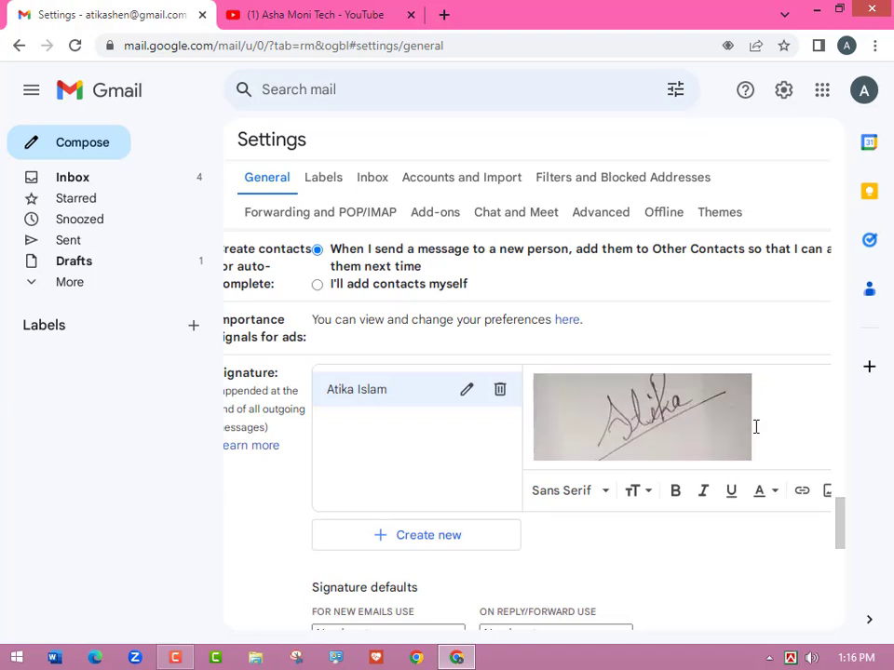
# Resize the handwritten signature image to Small and place the caret after it.
pyautogui.scroll(-1, 756, 425)
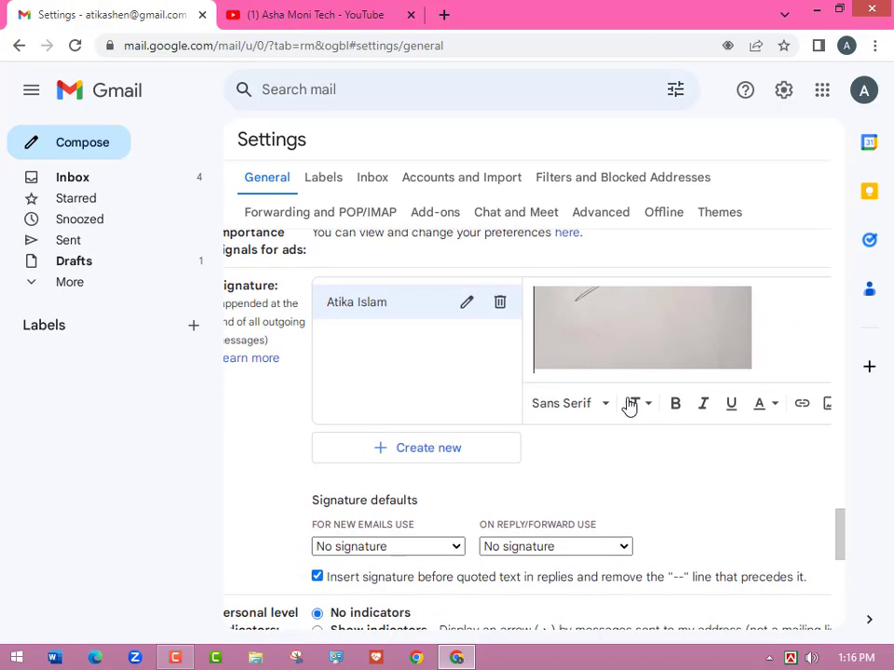
pyautogui.click(635, 332)
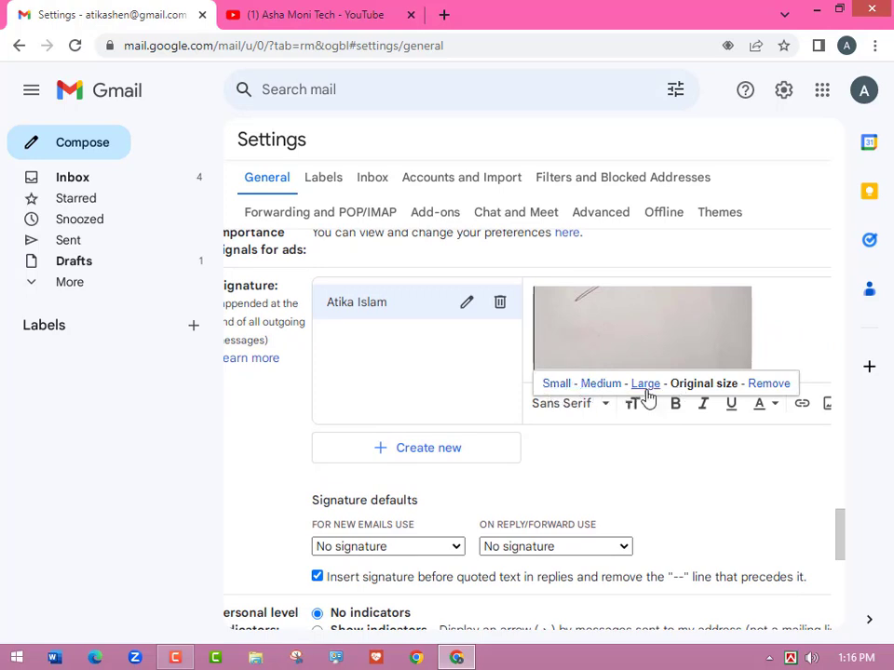
pyautogui.click(557, 384)
pyautogui.scroll(-3, 735, 351)
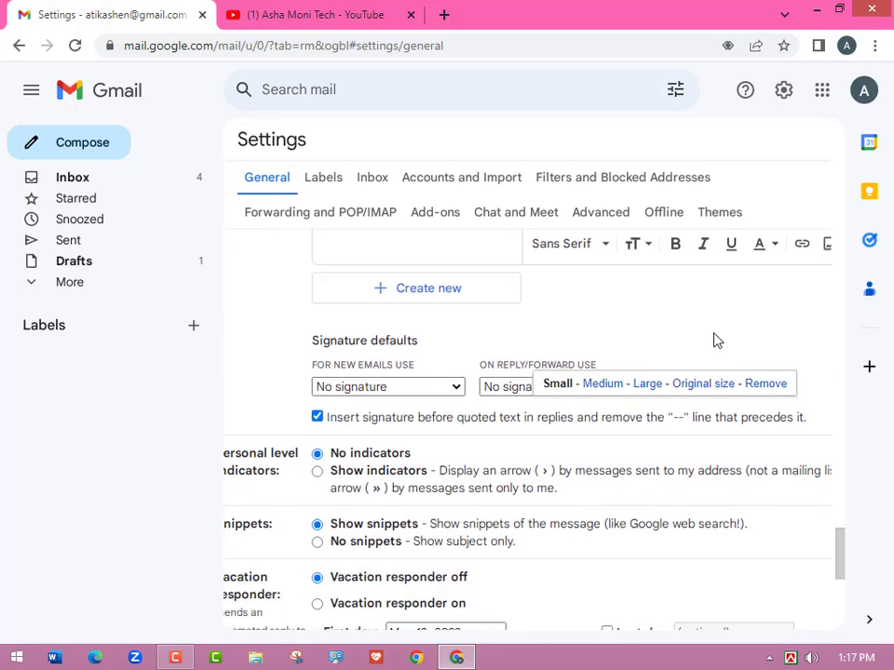
pyautogui.scroll(3, 685, 345)
pyautogui.click(663, 349)
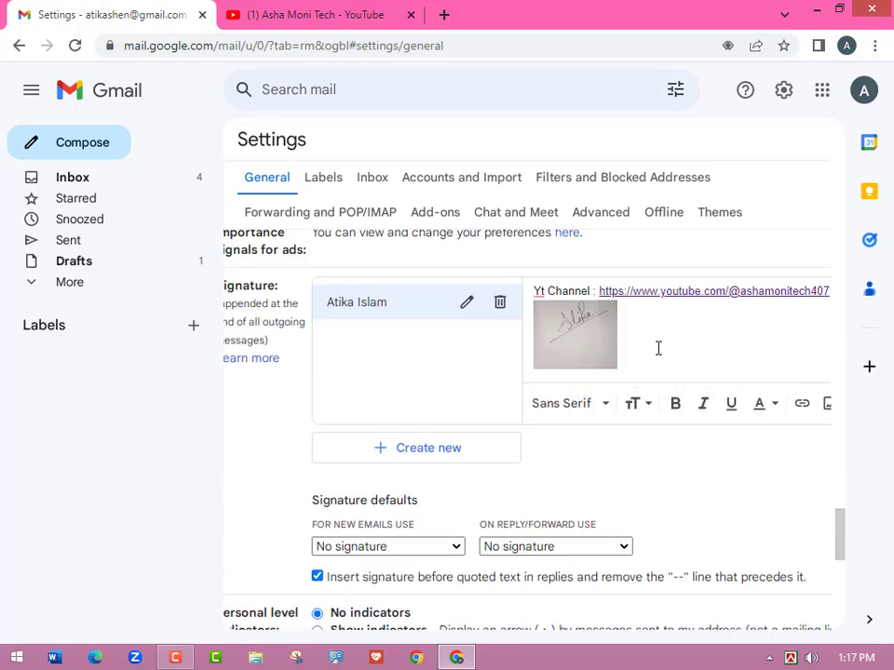
pyautogui.click(175, 657)
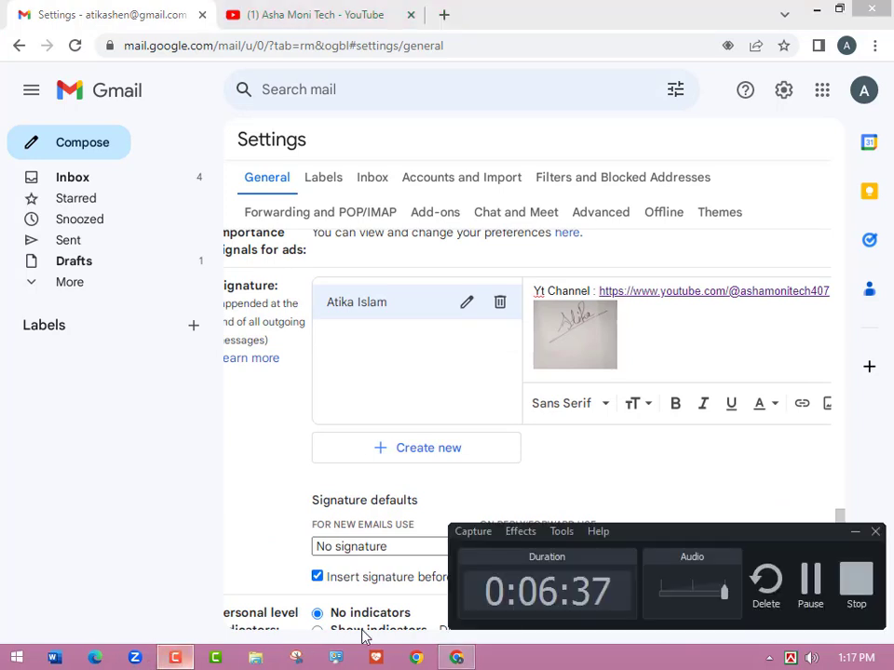
pyautogui.click(811, 584)
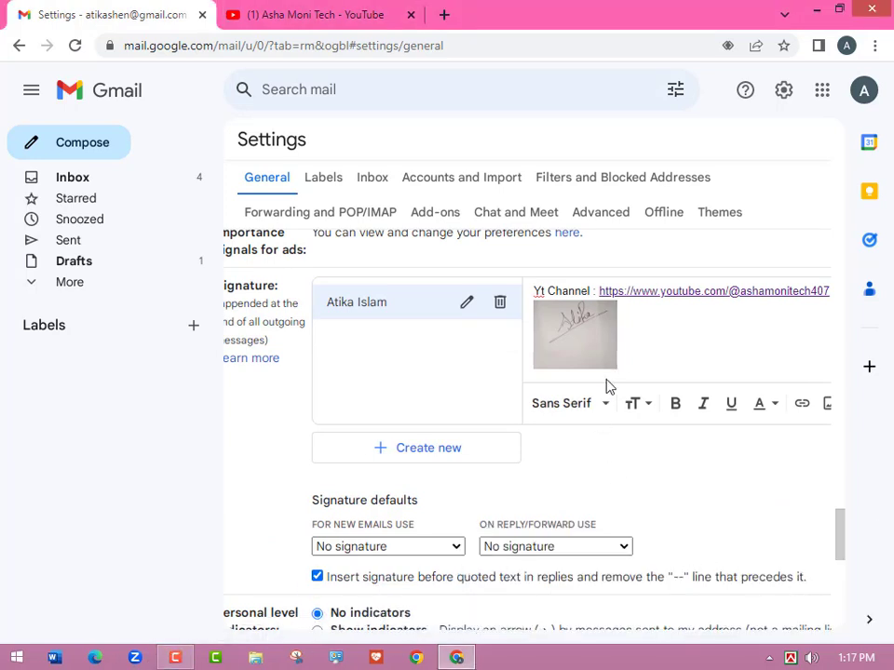
pyautogui.click(637, 359)
# Type the quote "Don't Judge A Book By It's Cover" on a new line below the signature image.
pyautogui.press('Return')
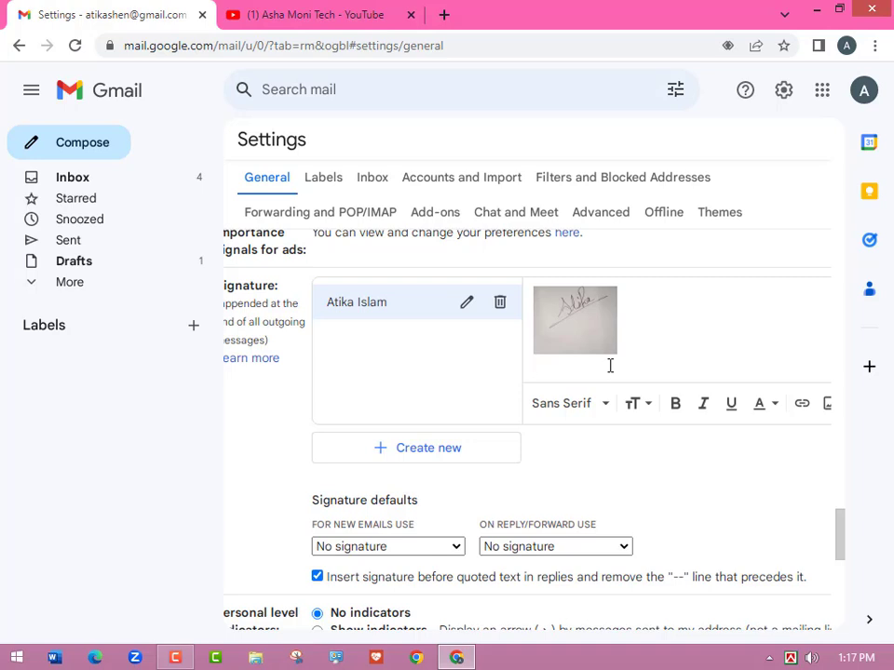
pyautogui.write('B')
pyautogui.press('BackSpace')
pyautogui.write('Don')
pyautogui.write("'t Judge a b")
pyautogui.press('BackSpace')
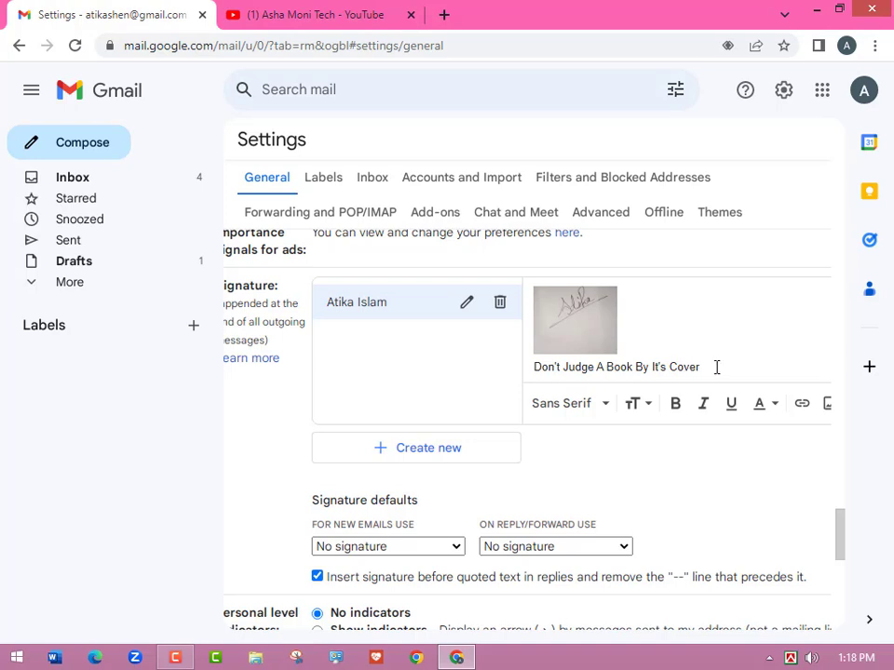
pyautogui.scroll(2, 716, 367)
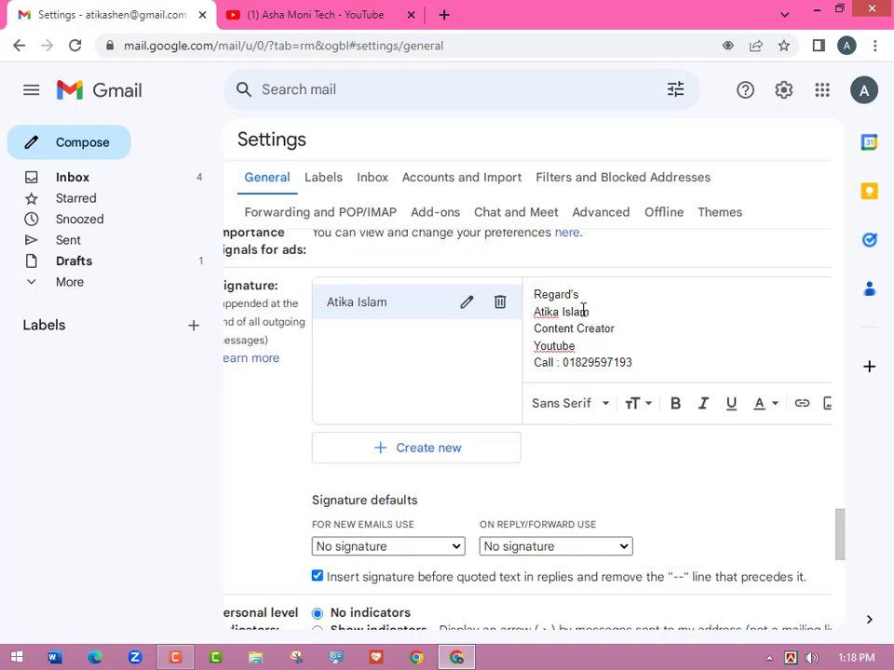
# Make the signature's name line bold, underlined and in the Wide font.
pyautogui.moveTo(593, 313); pyautogui.dragTo(531, 313)
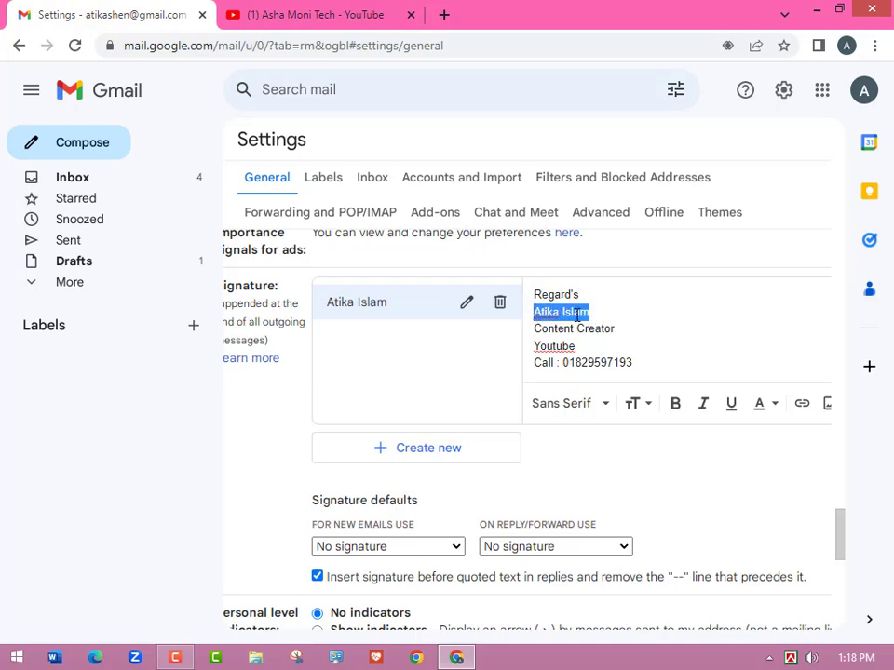
pyautogui.click(676, 403)
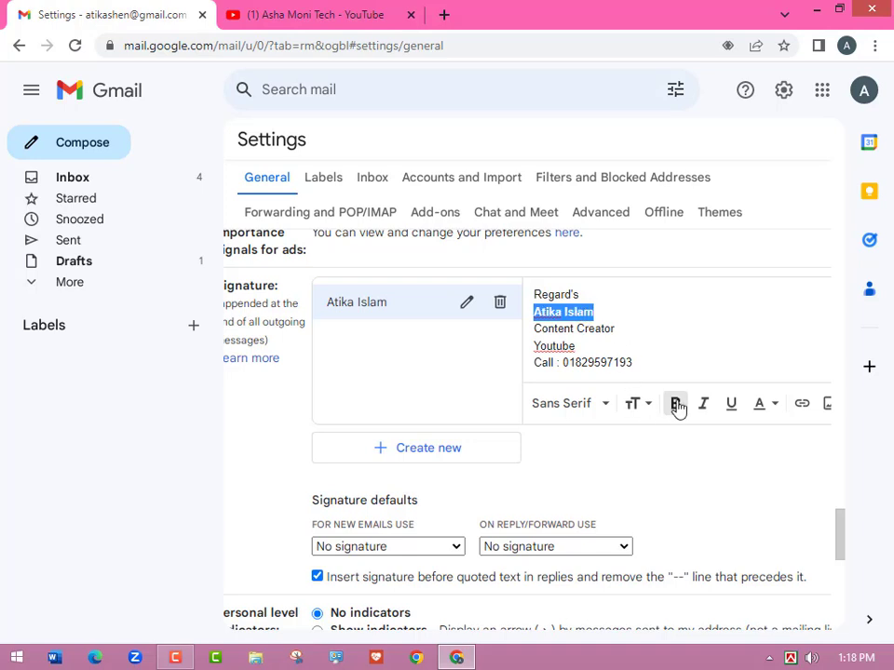
pyautogui.click(590, 411)
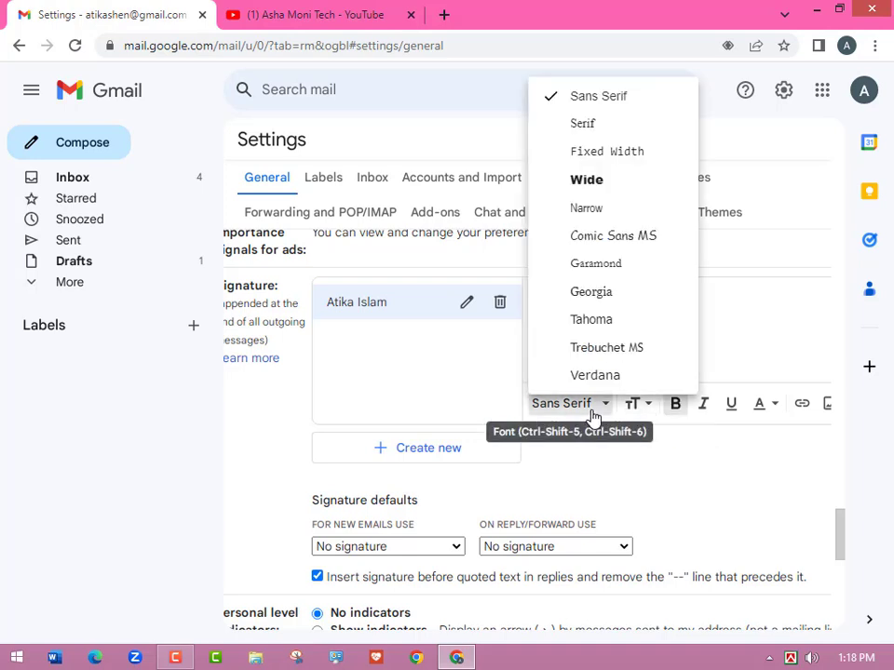
pyautogui.click(600, 183)
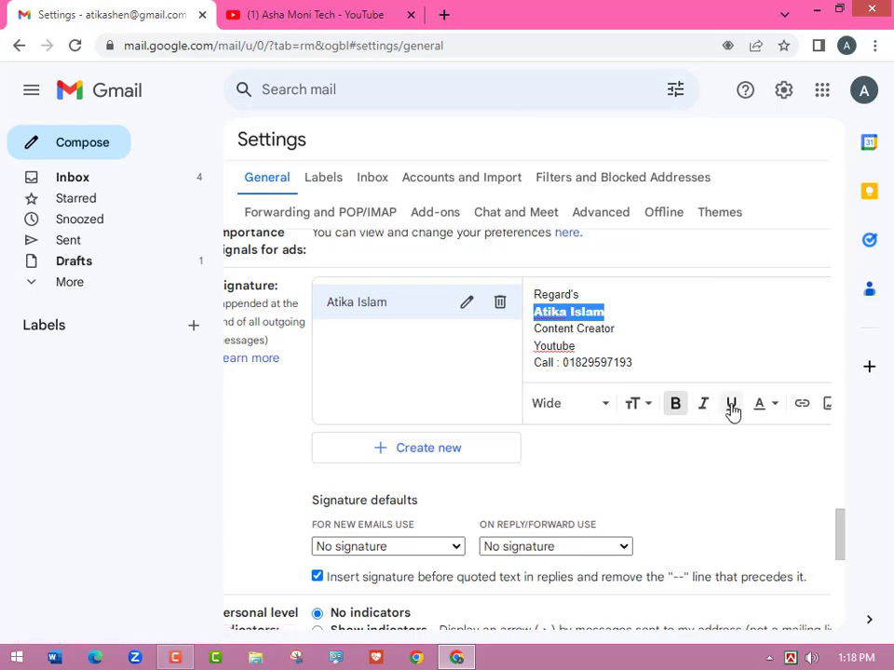
pyautogui.click(735, 407)
pyautogui.click(655, 332)
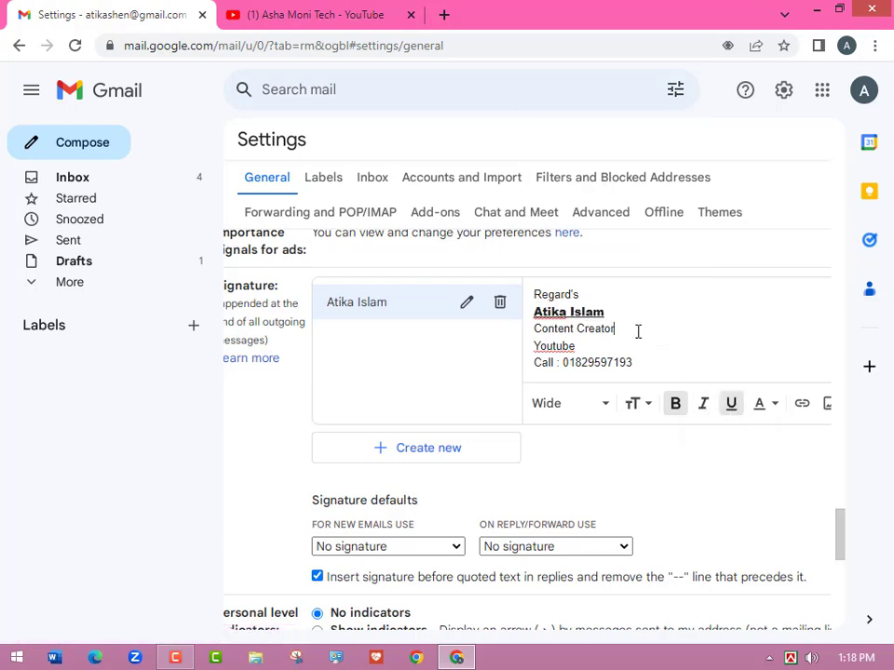
pyautogui.click(531, 347)
# Put the Content Creator title line in italics.
pyautogui.moveTo(614, 332); pyautogui.dragTo(534, 337)
pyautogui.click(582, 329)
pyautogui.moveTo(619, 331); pyautogui.dragTo(532, 331)
pyautogui.hotkey('ctrl', 'z')
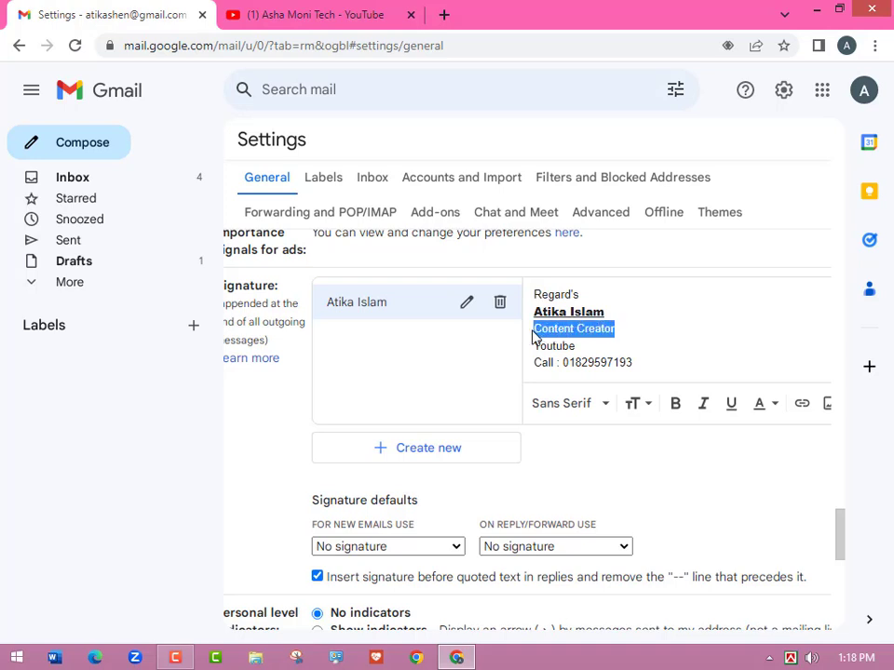
pyautogui.click(704, 410)
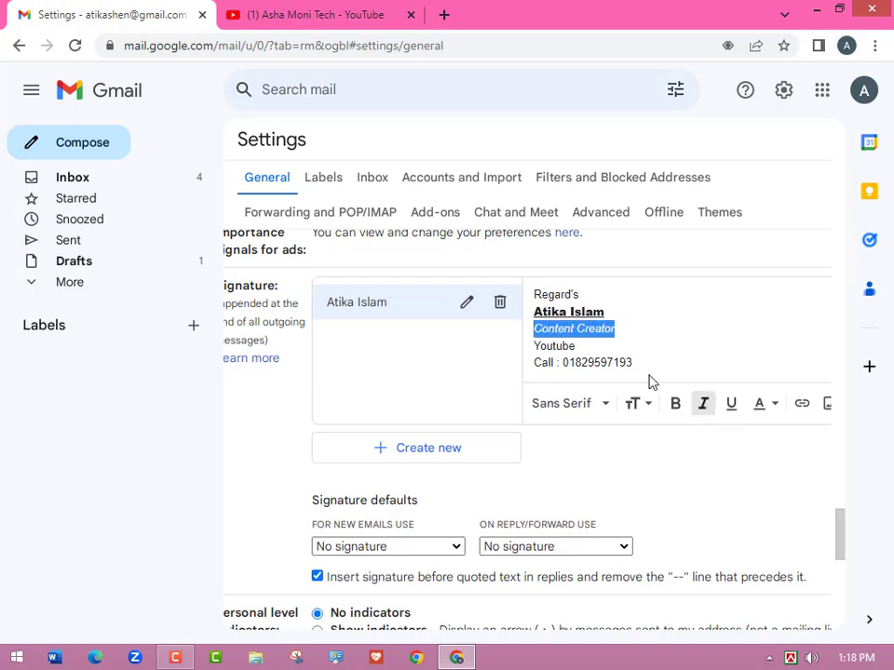
pyautogui.click(639, 357)
pyautogui.scroll(-2, 638, 357)
pyautogui.scroll(2, 639, 361)
pyautogui.scroll(-4, 639, 363)
pyautogui.moveTo(709, 363)
pyautogui.mouseDown()
pyautogui.moveTo(645, 366)
pyautogui.moveTo(515, 309)
pyautogui.moveTo(523, 280)
pyautogui.mouseUp()
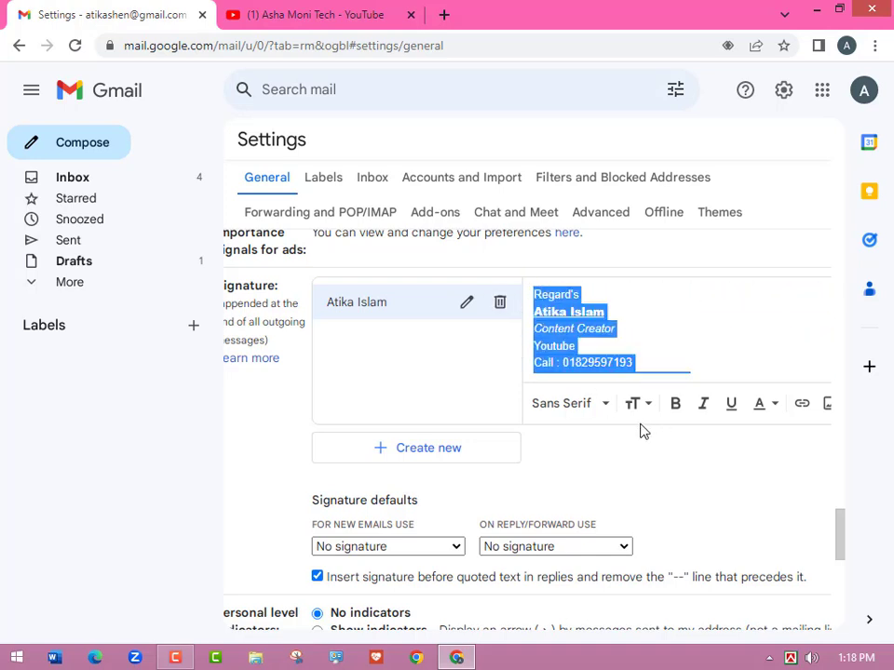
# Set the selected signature text to Georgia at Normal size.
pyautogui.click(604, 406)
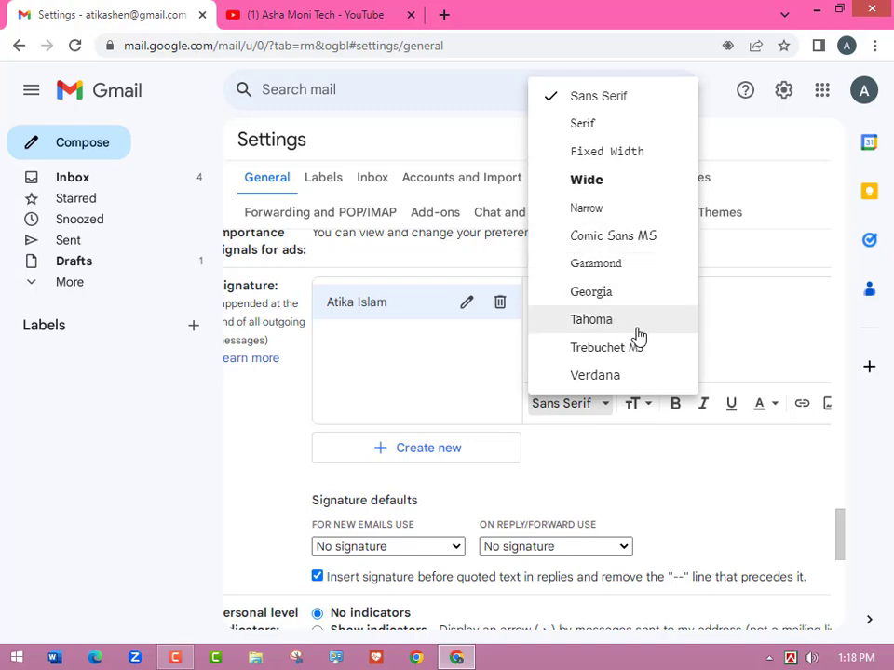
pyautogui.click(594, 294)
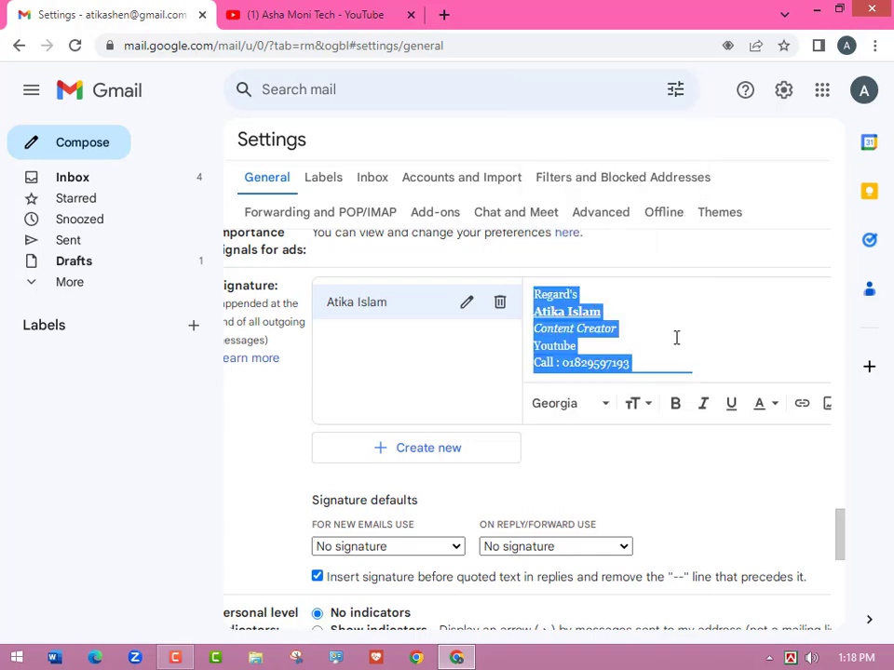
pyautogui.click(649, 405)
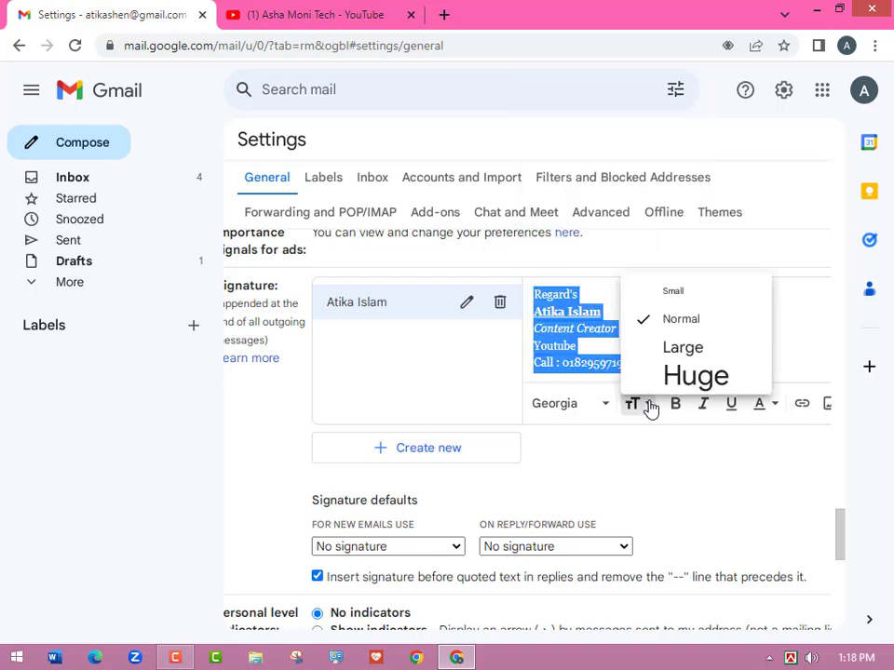
pyautogui.click(683, 350)
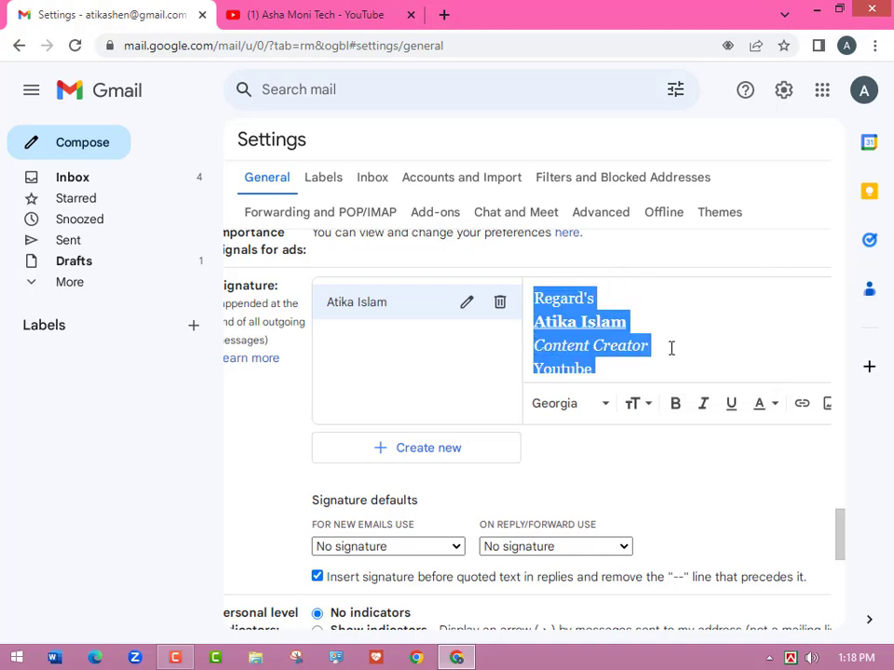
pyautogui.click(669, 348)
pyautogui.click(638, 411)
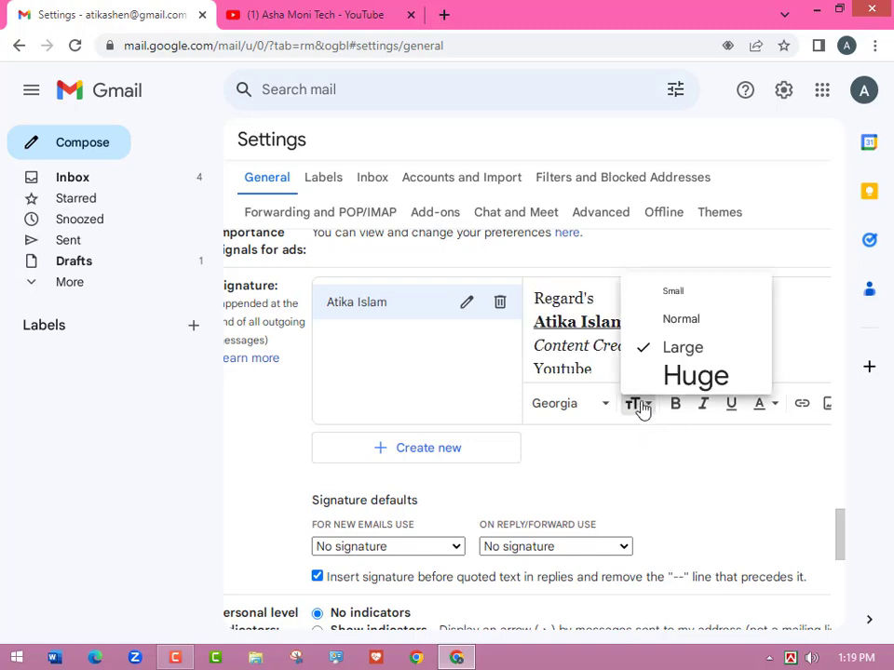
pyautogui.click(676, 325)
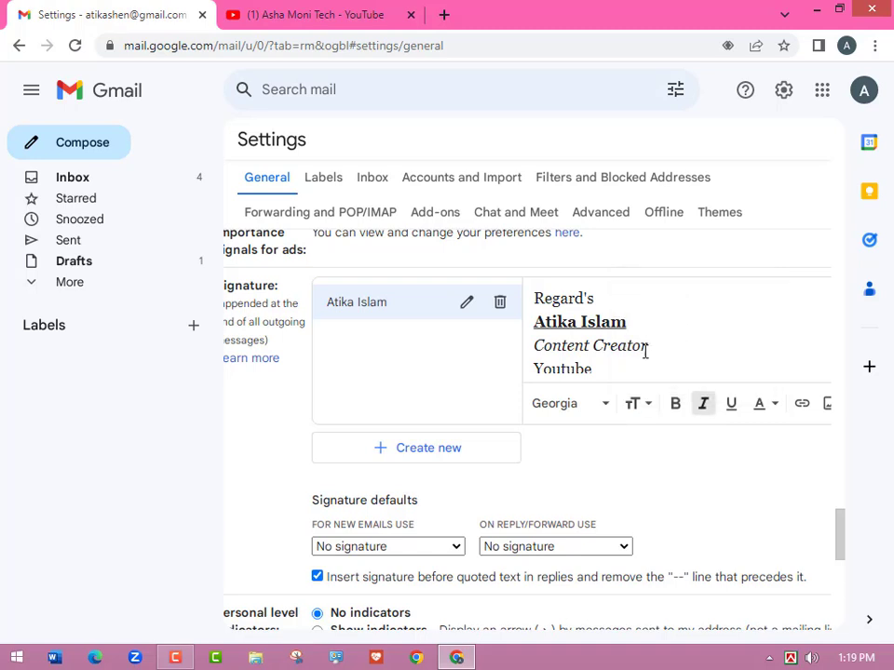
pyautogui.click(638, 406)
pyautogui.click(672, 327)
pyautogui.click(664, 329)
pyautogui.scroll(-2, 667, 342)
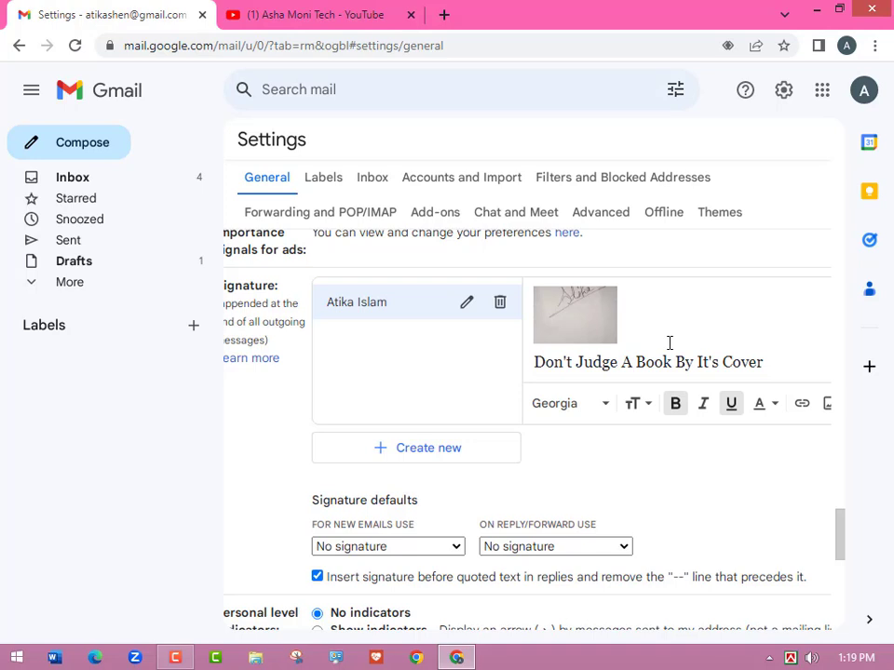
# Select all the signature content, including image and quote, and set it to Small.
pyautogui.hotkey('ctrl', 'a')
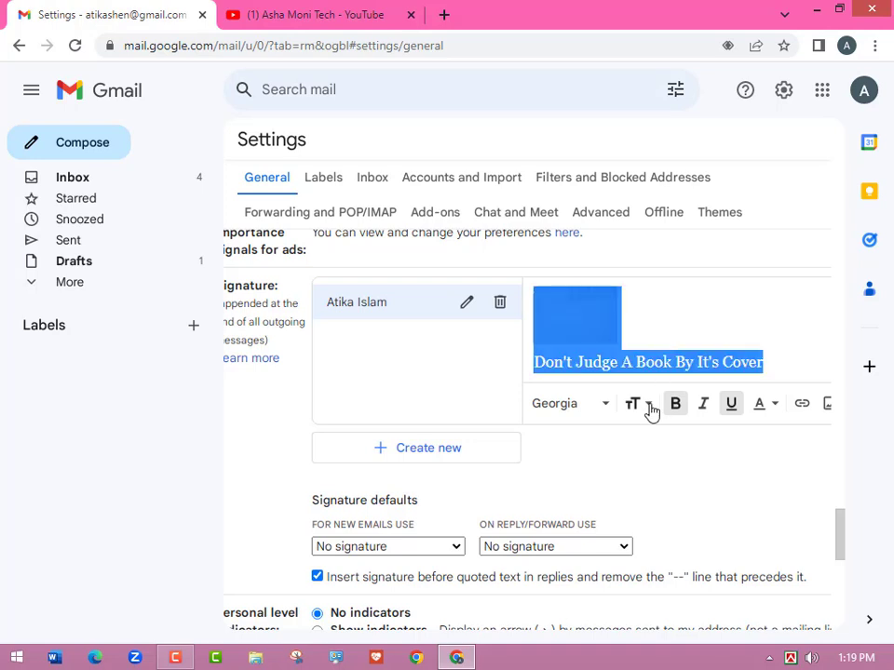
pyautogui.click(642, 404)
pyautogui.click(660, 297)
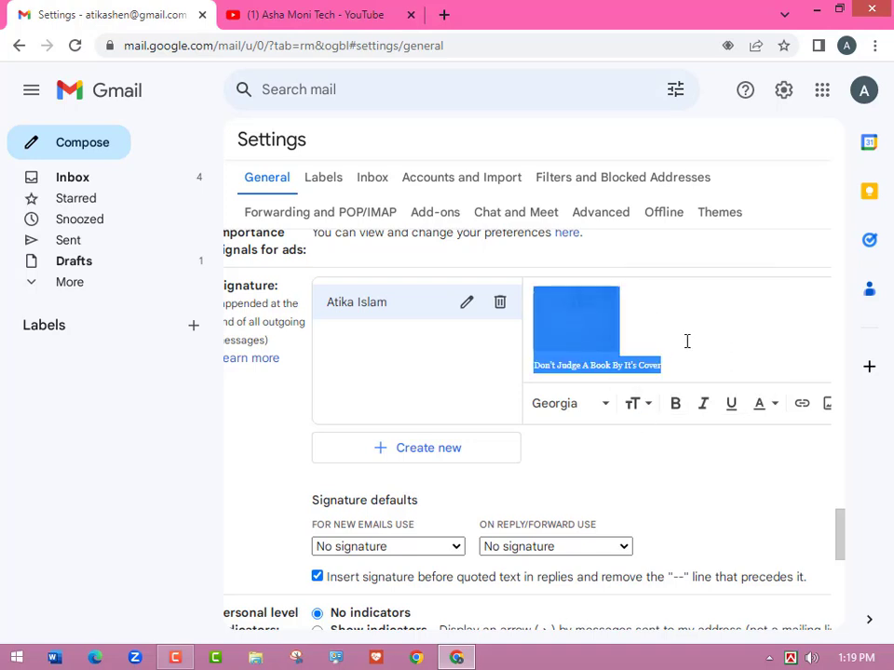
pyautogui.click(716, 361)
pyautogui.scroll(2, 716, 361)
pyautogui.scroll(-4, 718, 355)
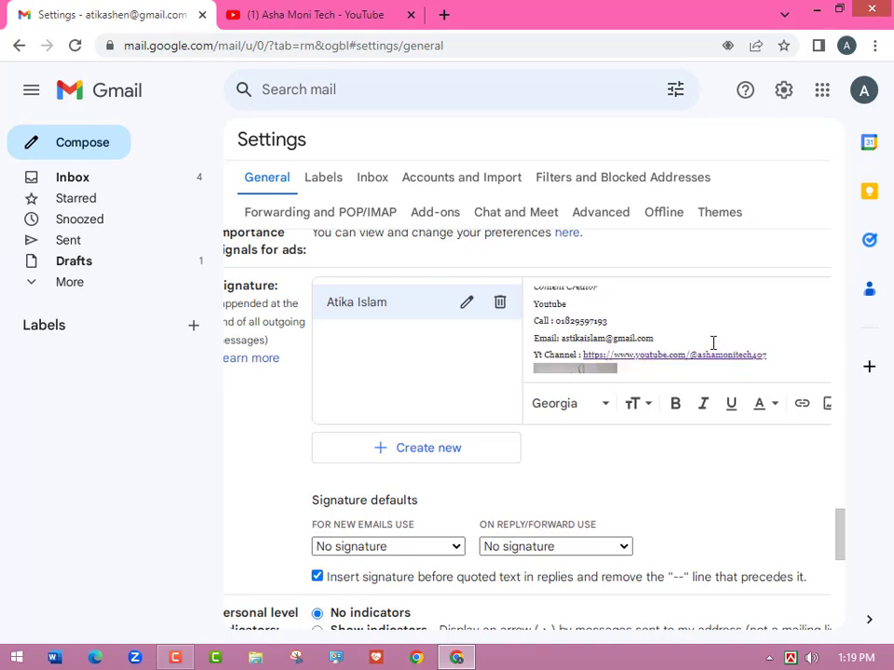
pyautogui.scroll(5, 712, 344)
pyautogui.scroll(-5, 658, 320)
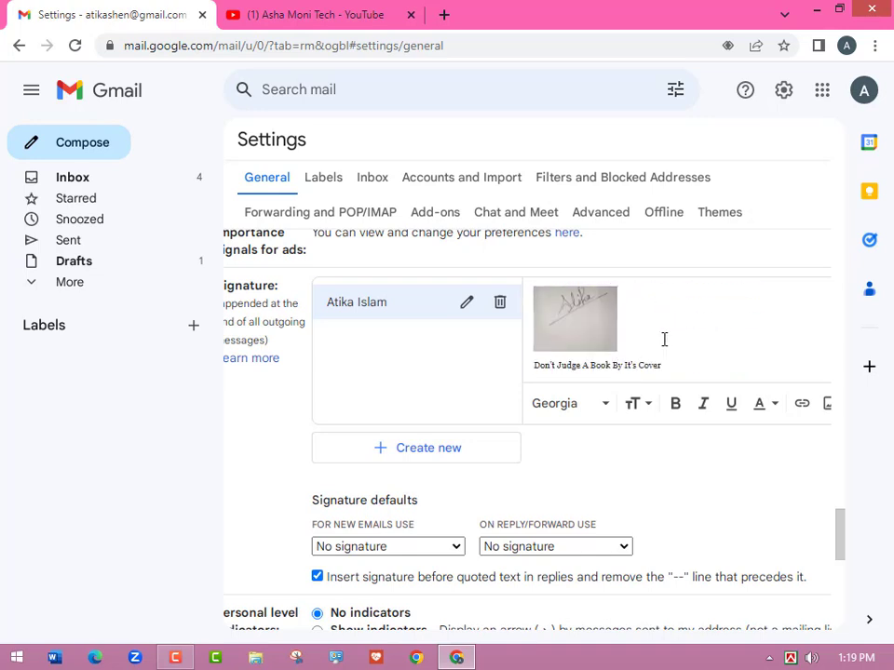
pyautogui.scroll(5, 664, 362)
pyautogui.scroll(-5, 699, 351)
pyautogui.scroll(-2, 697, 508)
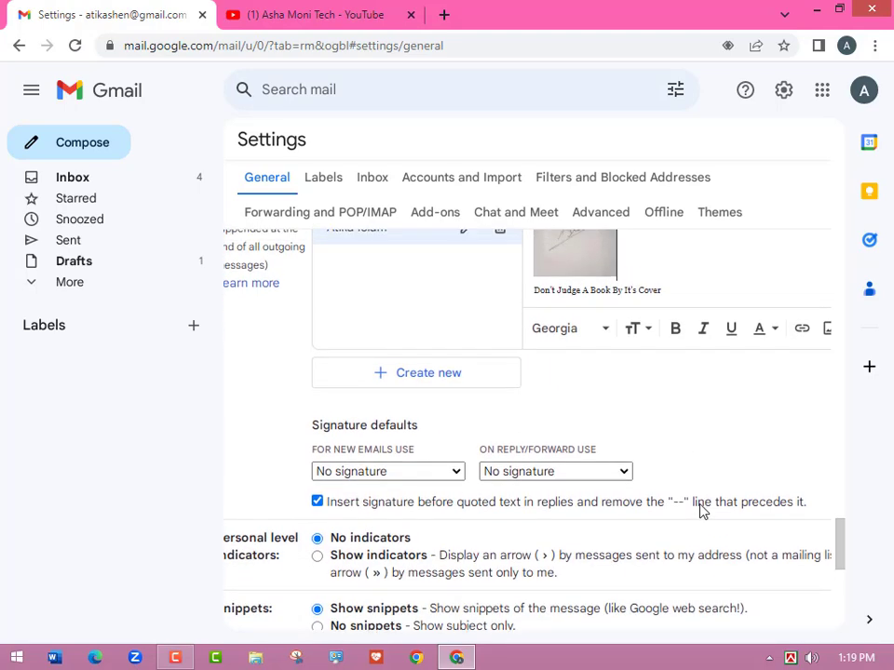
pyautogui.scroll(4, 700, 511)
pyautogui.scroll(-10, 700, 503)
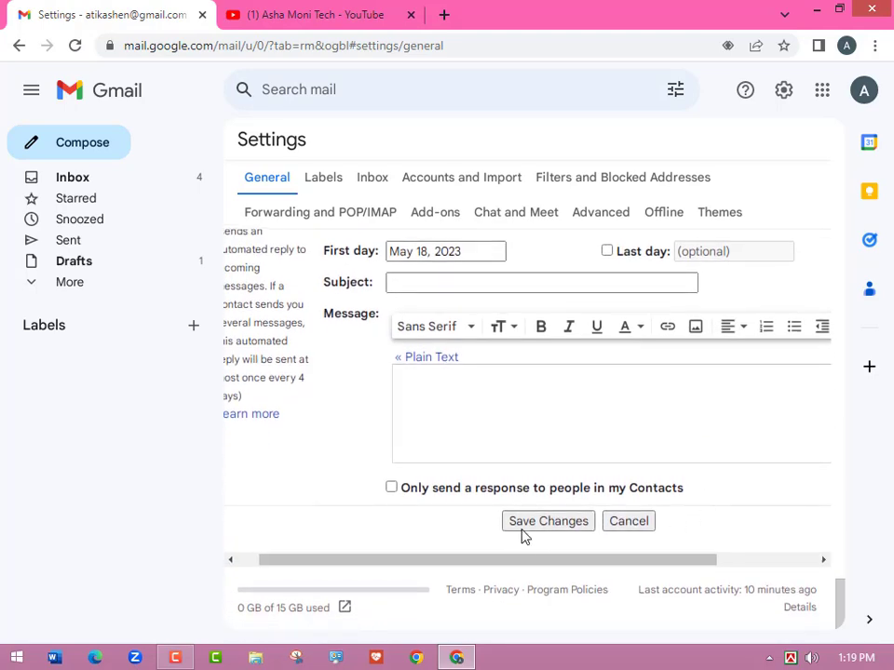
# Save Changes at the bottom of Settings to store the new signature.
pyautogui.click(550, 523)
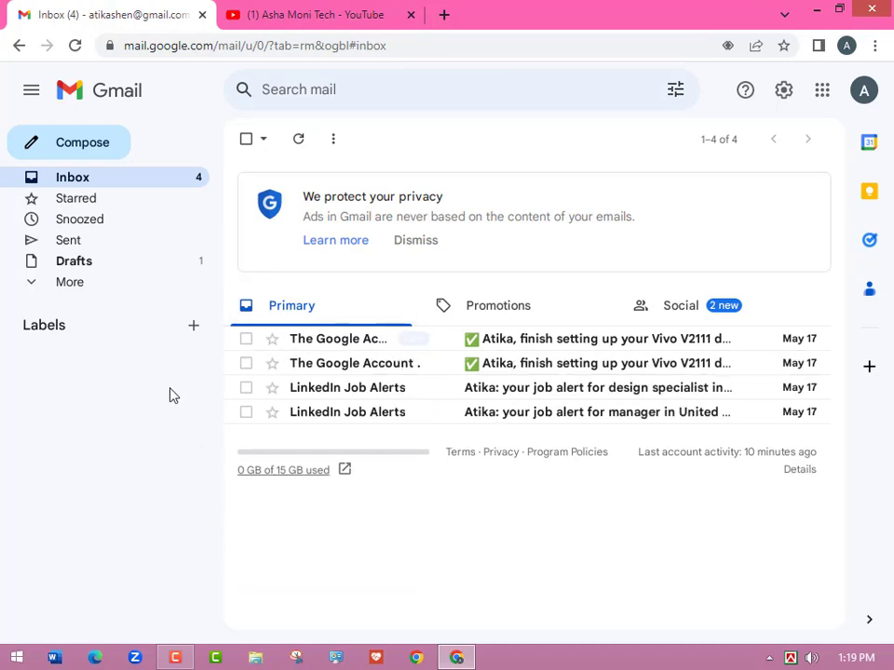
# Compose a new message to check the inserted signature with image and quote.
pyautogui.click(76, 147)
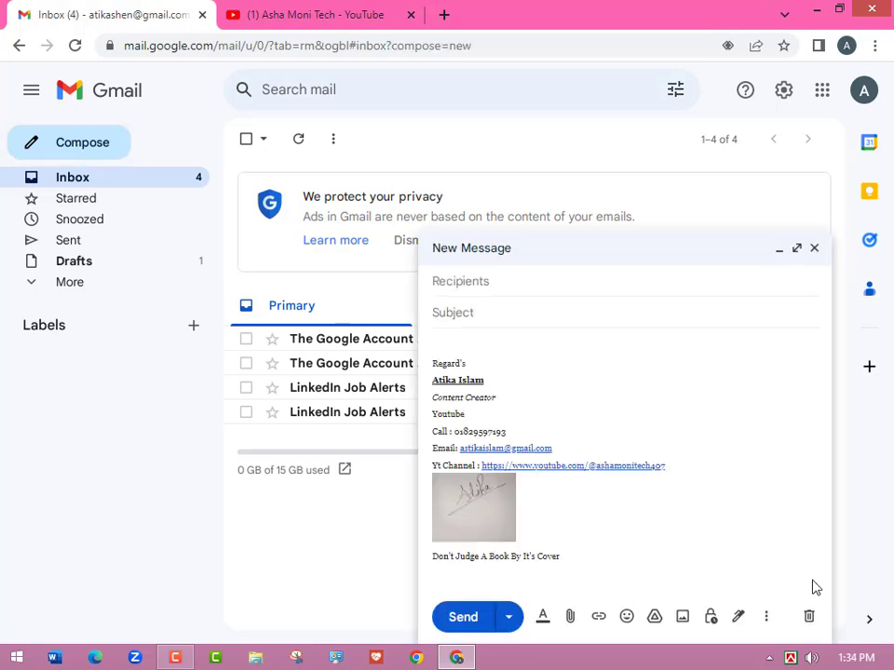